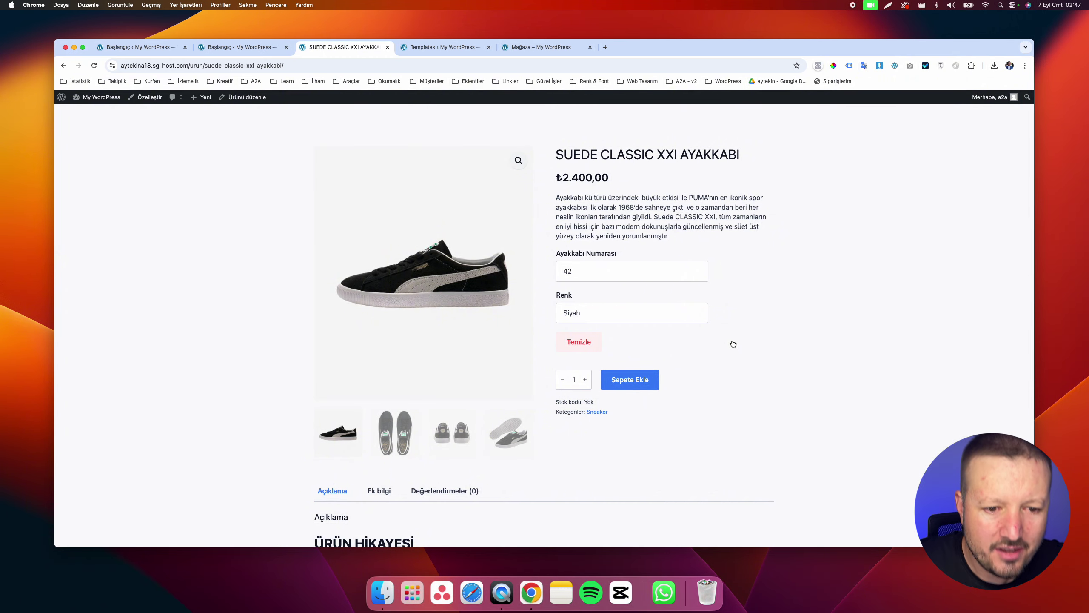
Review the SUEDE CLASSIC XXI AYAKKABI product page and the shop's product listing
scroll(733, 343, down, 10)
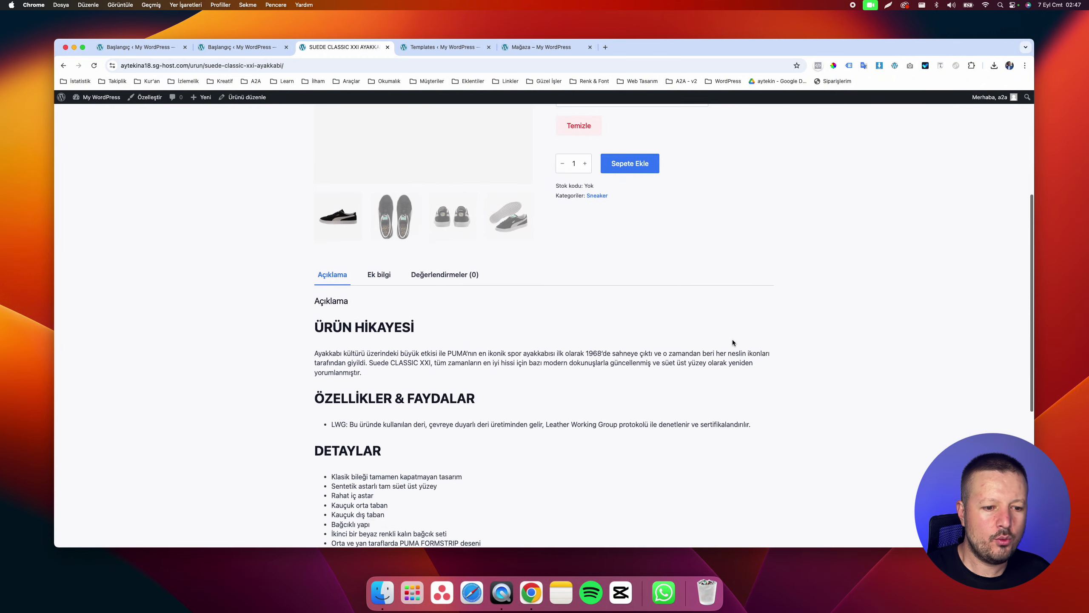
scroll(732, 339, up, 15)
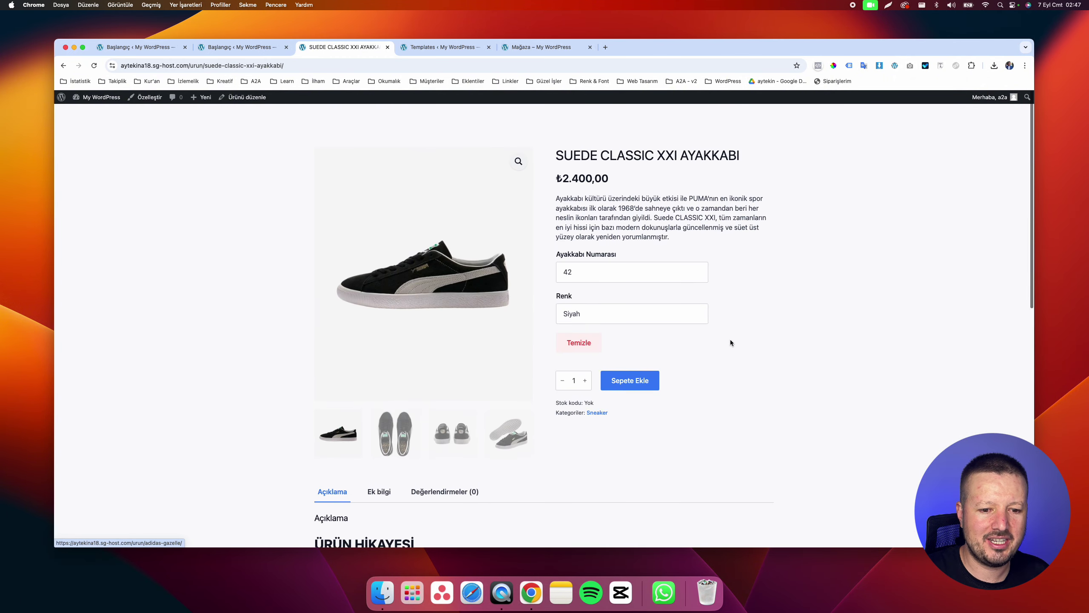
click(64, 65)
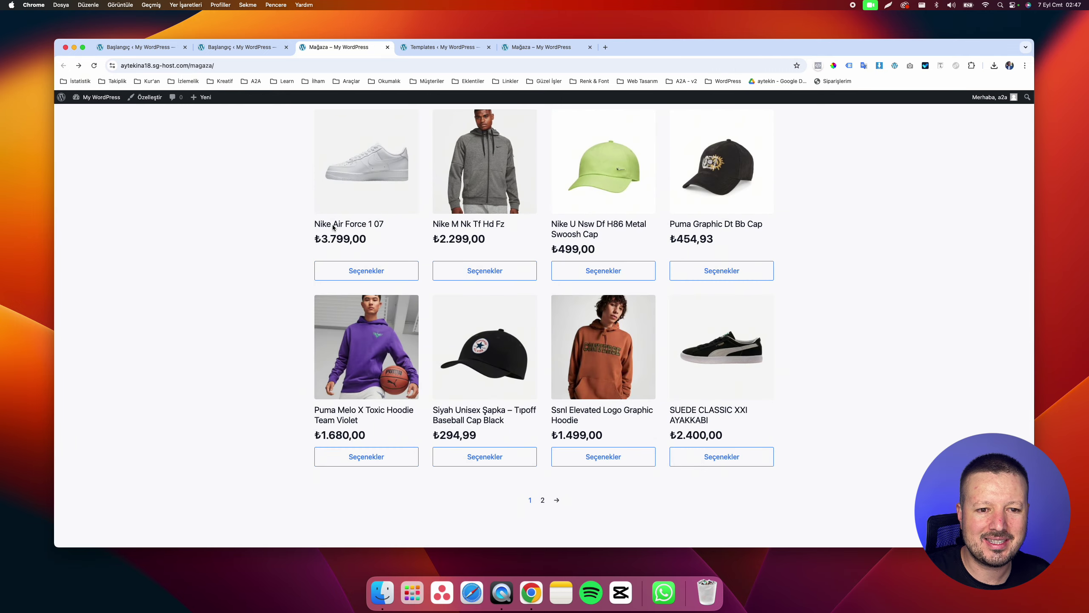
scroll(535, 204, up, 5)
scroll(535, 203, up, 5)
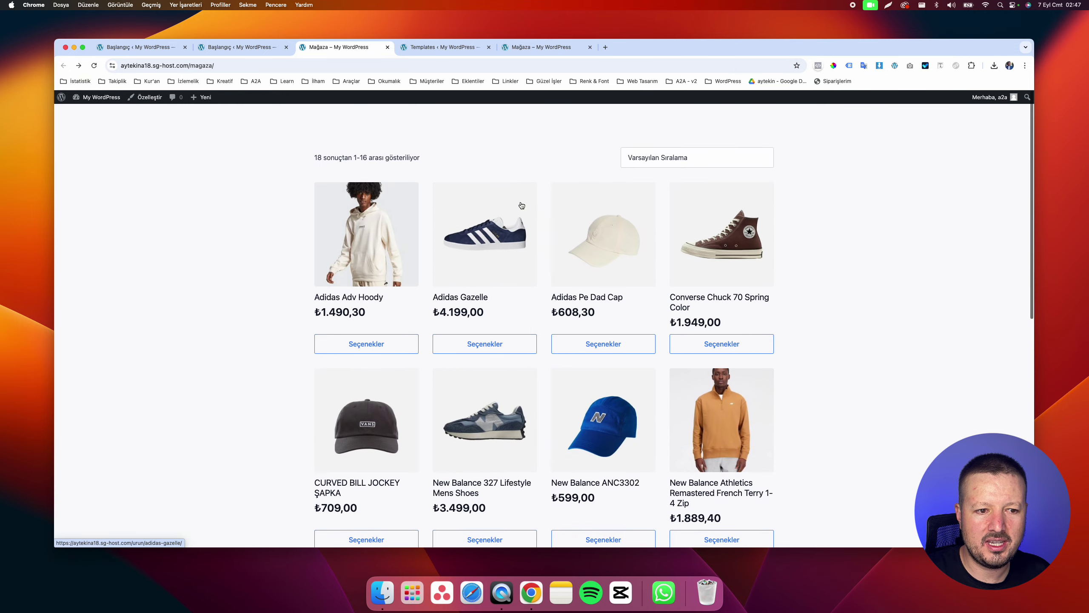
scroll(521, 205, down, 10)
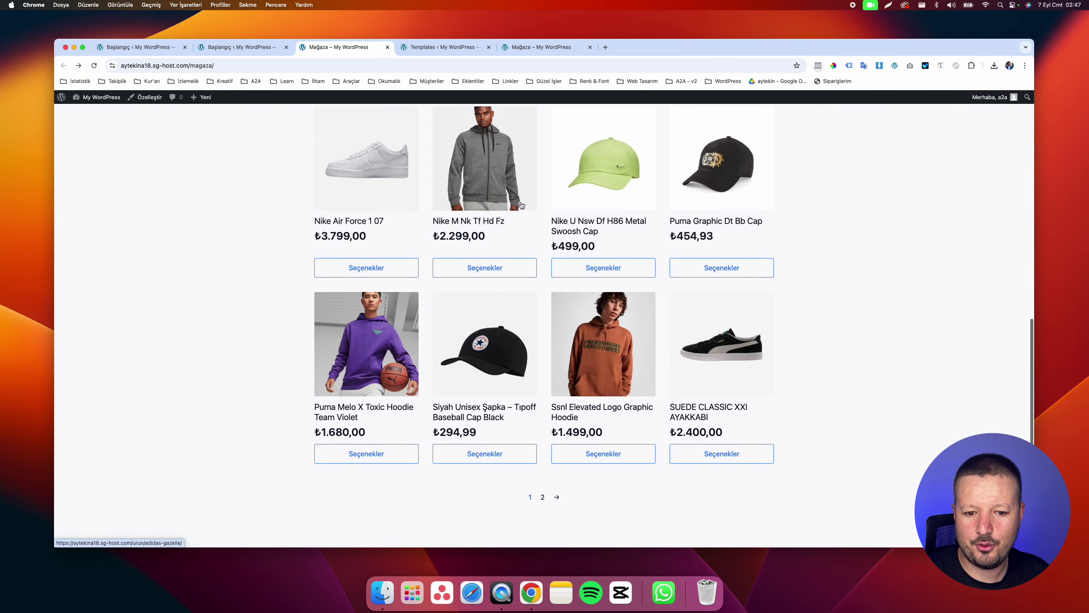
click(703, 359)
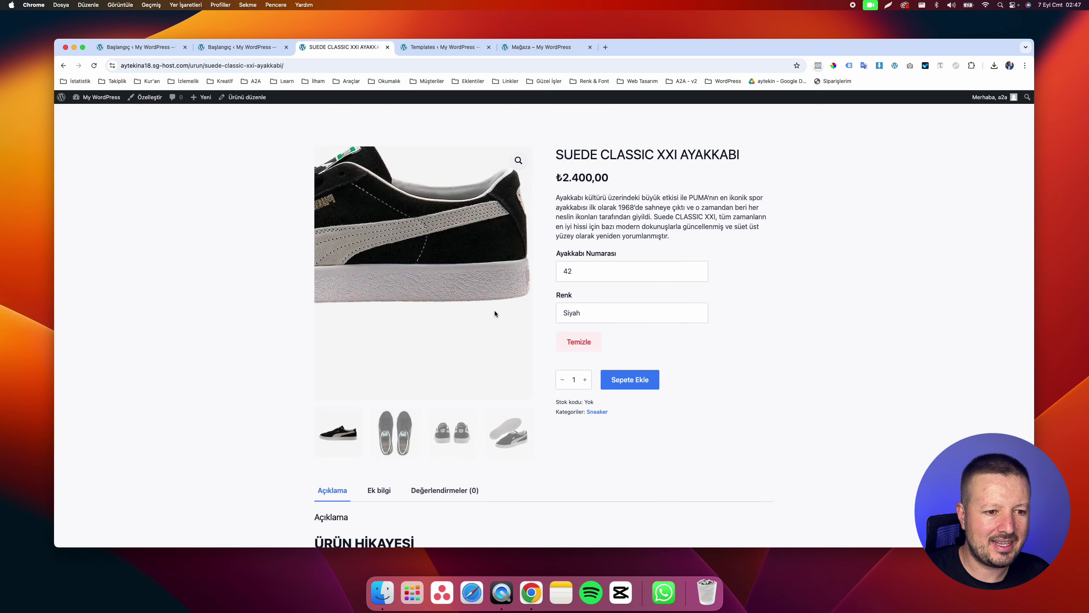
scroll(495, 311, down, 15)
scroll(496, 314, up, 15)
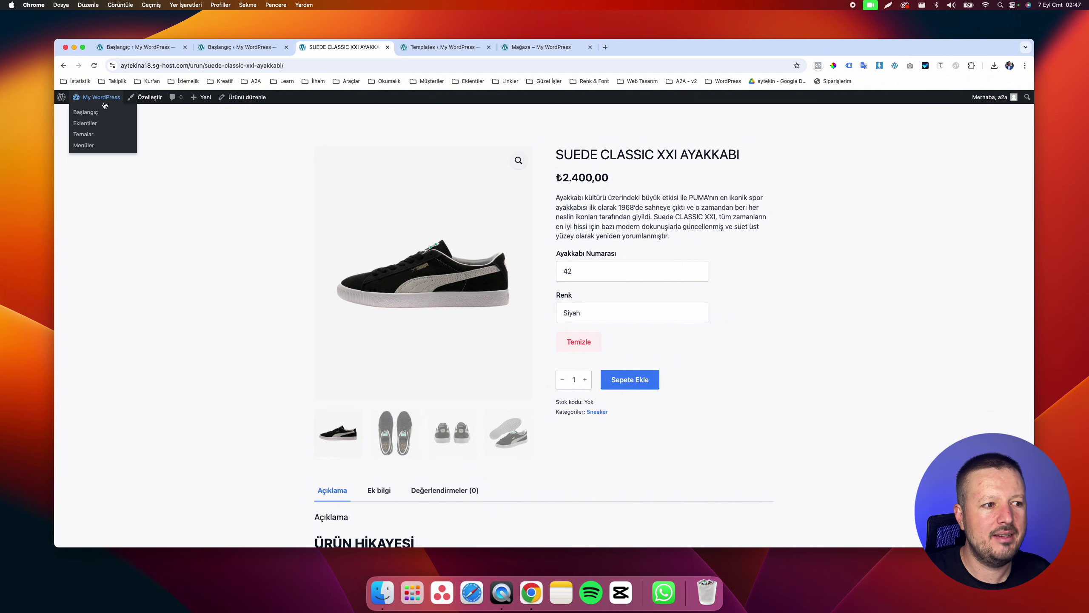
Go to the site's admin area and check the installed themes
click(92, 113)
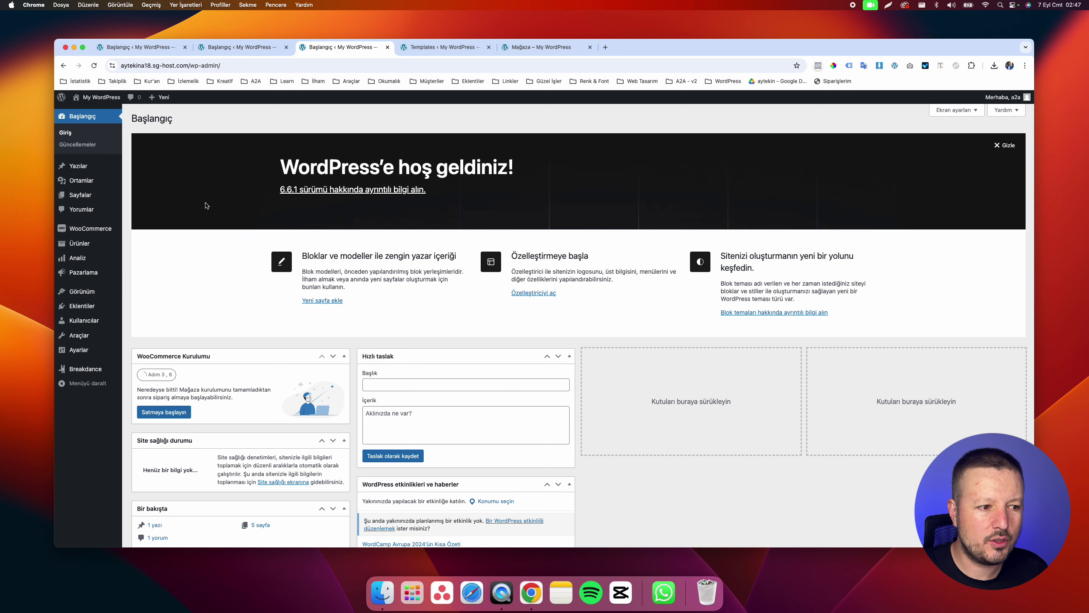
mouse_move(81, 291)
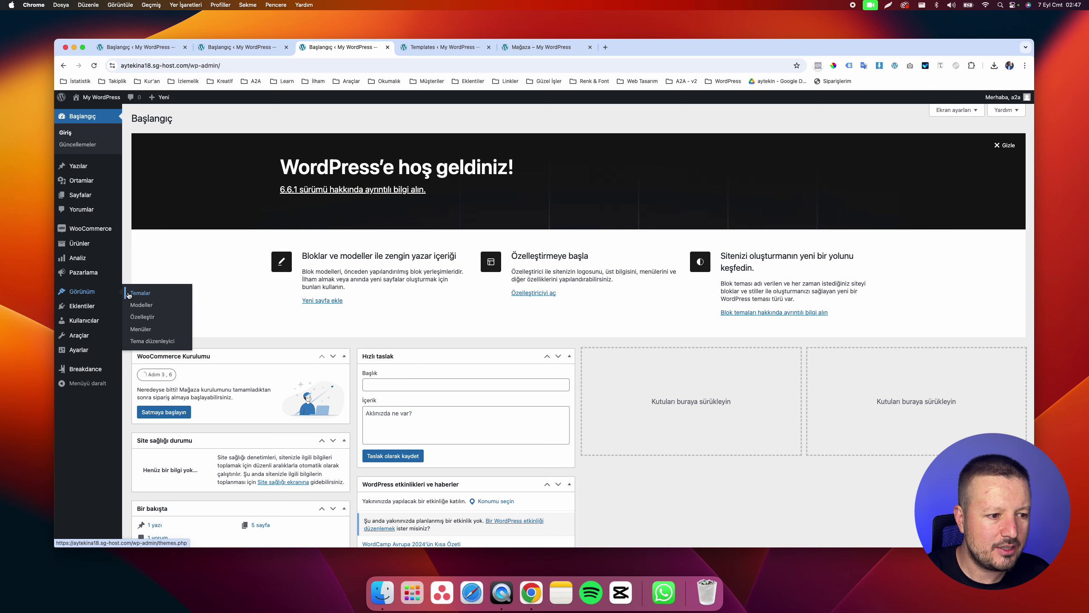
click(180, 292)
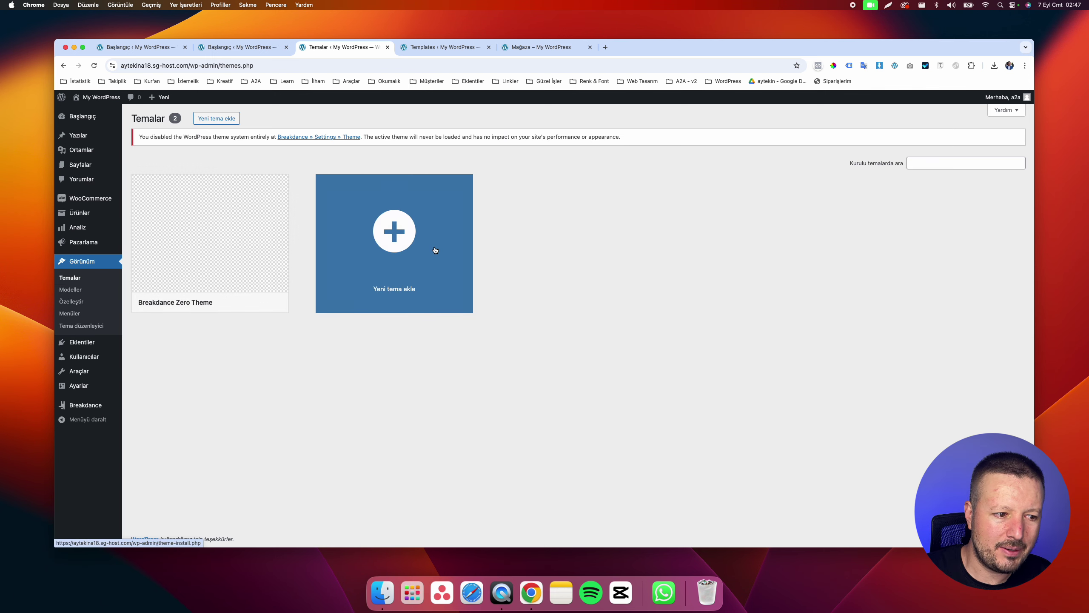
mouse_move(228, 253)
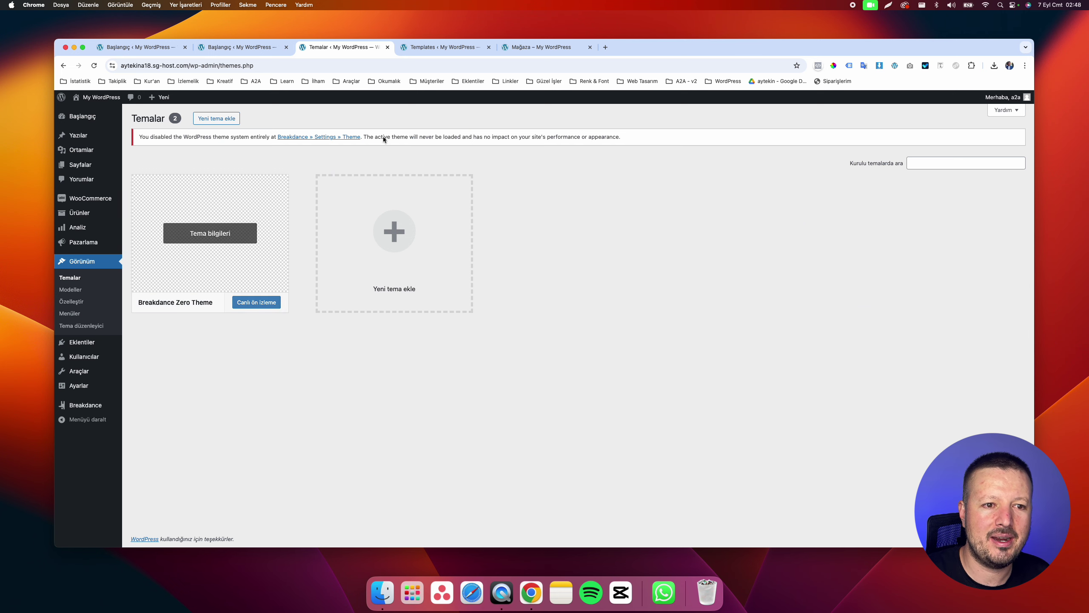
Close the Templates and Mağaza browser tabs and open the store in a new tab
click(491, 47)
click(490, 47)
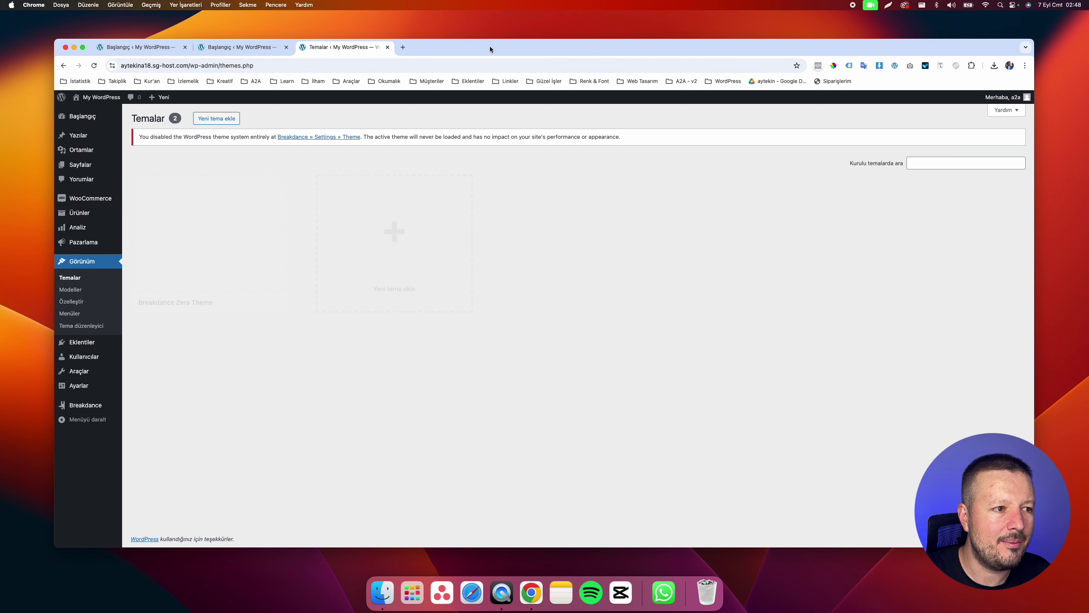
mouse_move(101, 97)
right_click(86, 123)
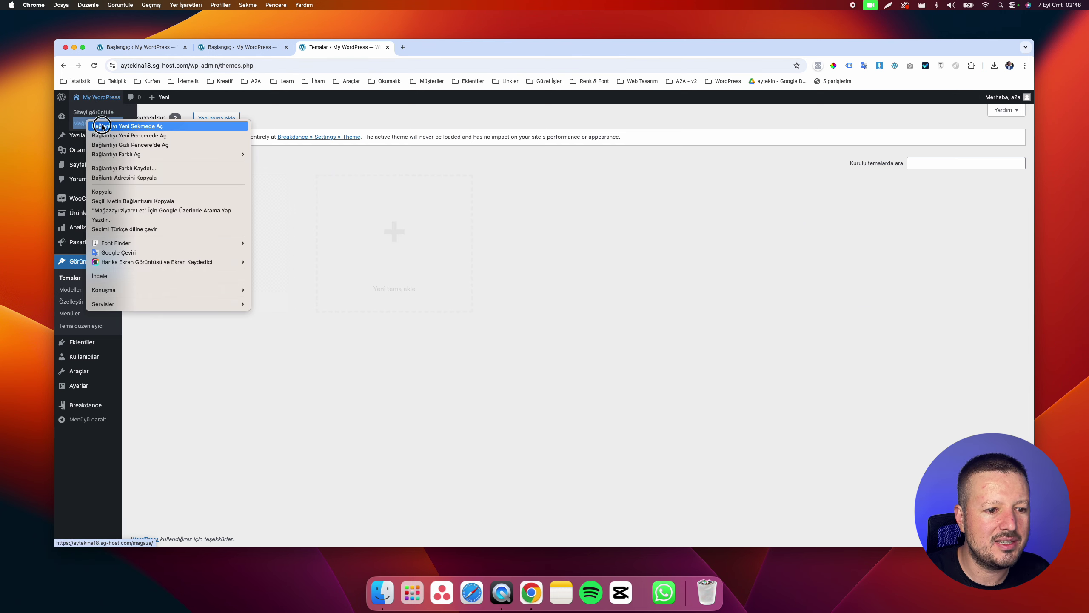
click(112, 129)
click(429, 46)
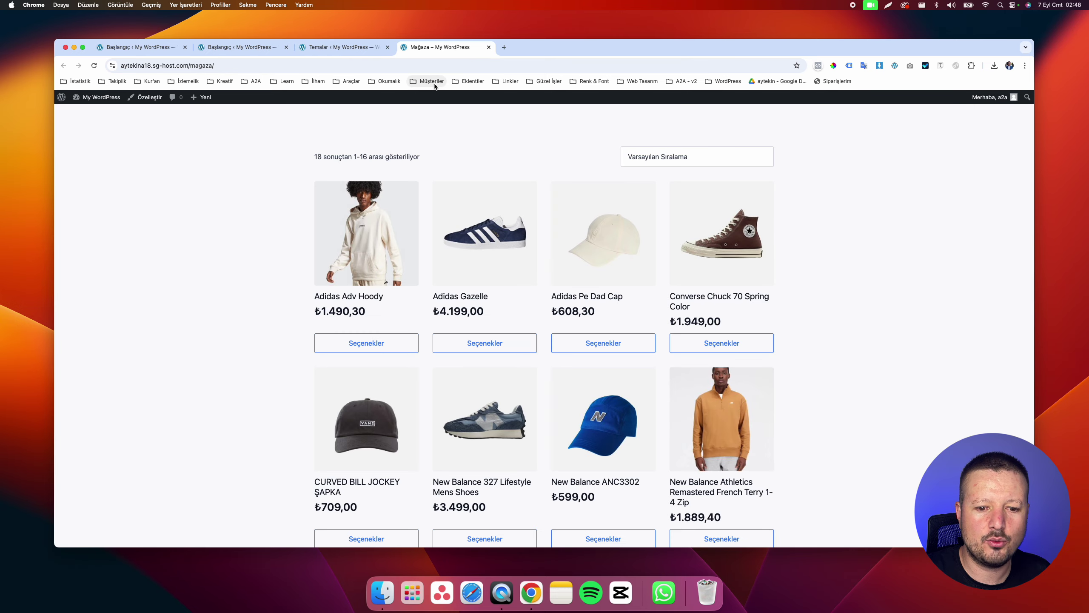
Open the SUEDE CLASSIC XXI AYAKKABI product from the shop listing and look through its description
scroll(396, 181, down, 10)
scroll(397, 183, down, 1)
click(706, 351)
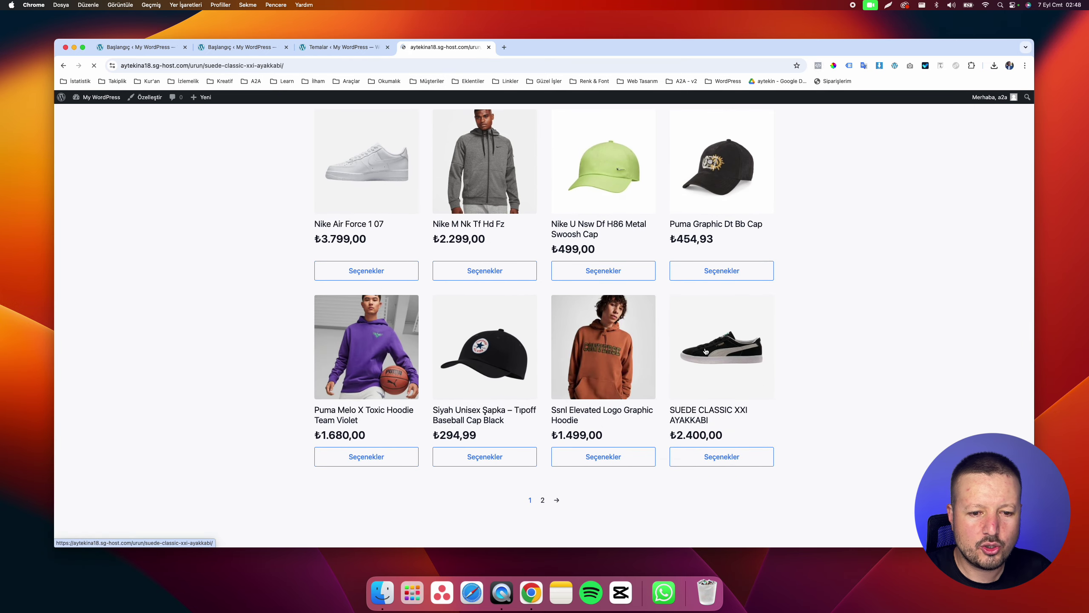
scroll(705, 351, down, 8)
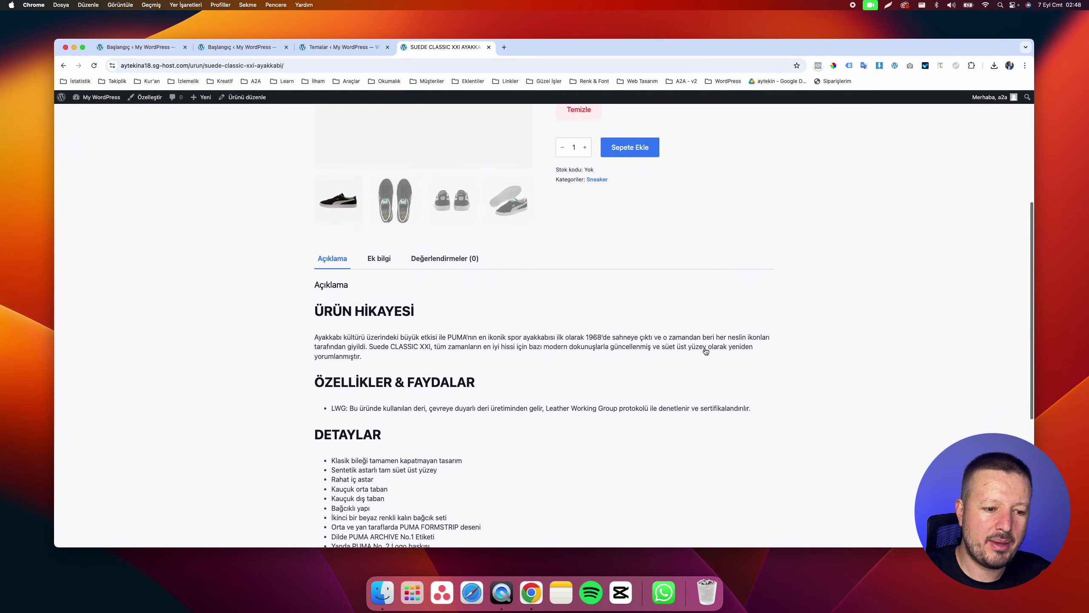
scroll(705, 352, up, 8)
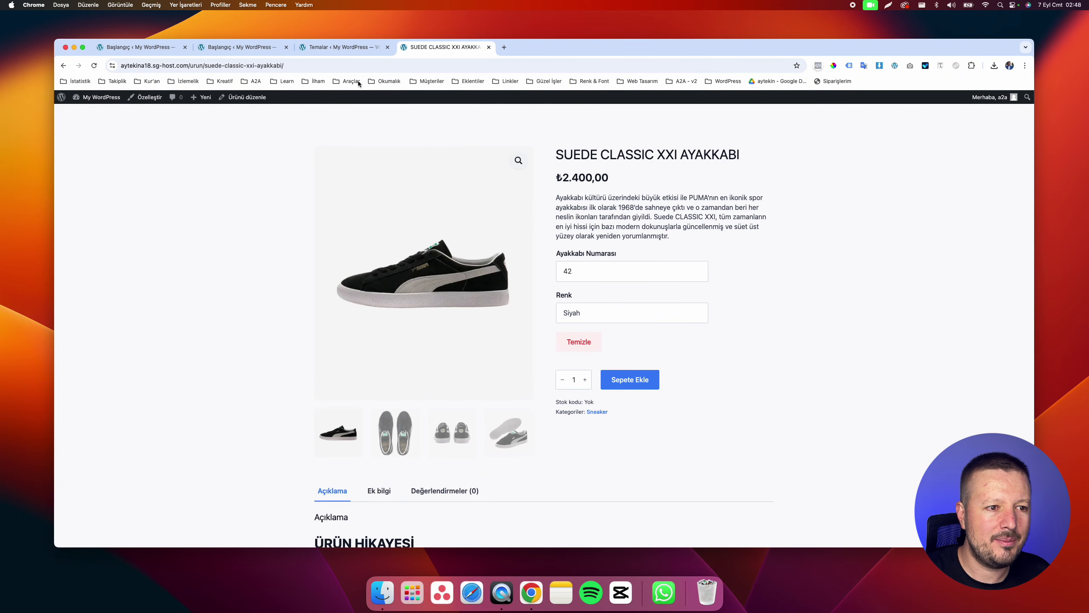
scroll(368, 135, down, 1)
scroll(369, 131, up, 1)
Choose shoe size 40 and the colour Kırmızı for the product and add it to the cart
click(600, 271)
click(559, 305)
click(592, 313)
click(593, 325)
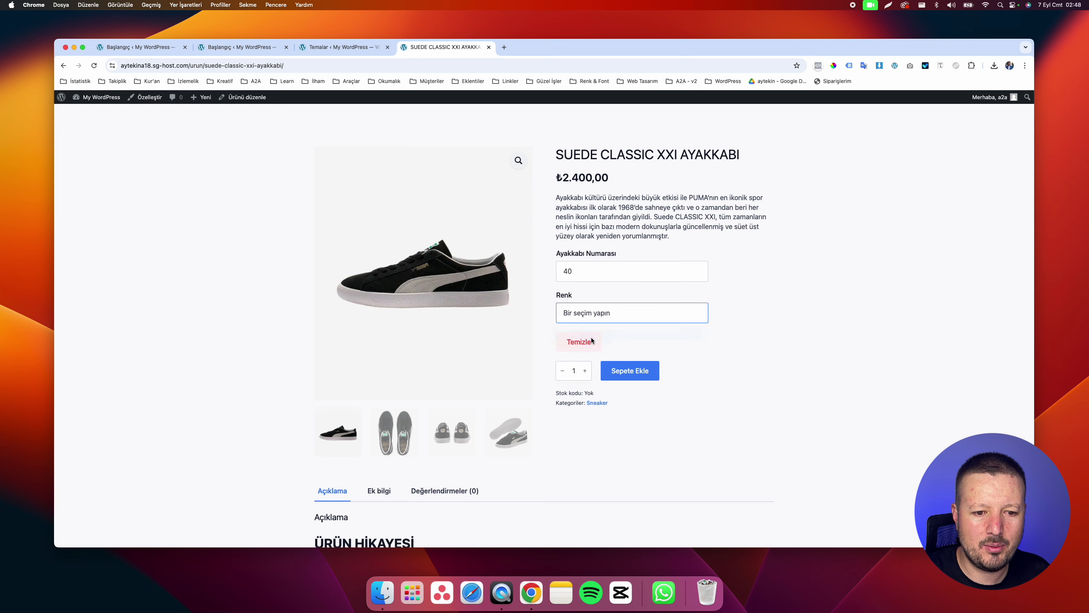
click(630, 371)
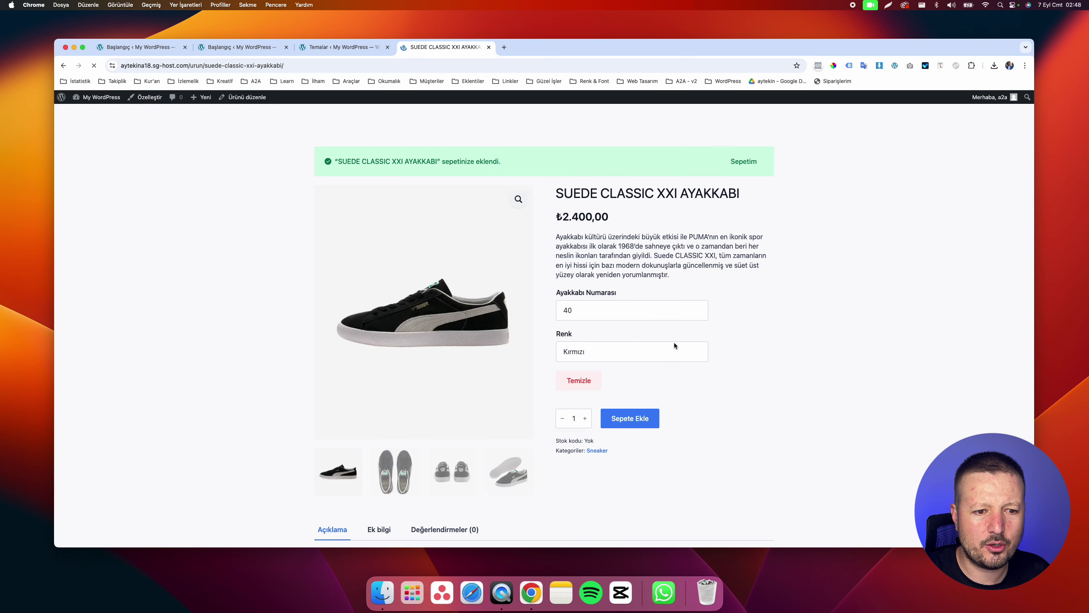
Proceed through the cart to checkout and examine the billing address form, payment options and order summary
click(745, 161)
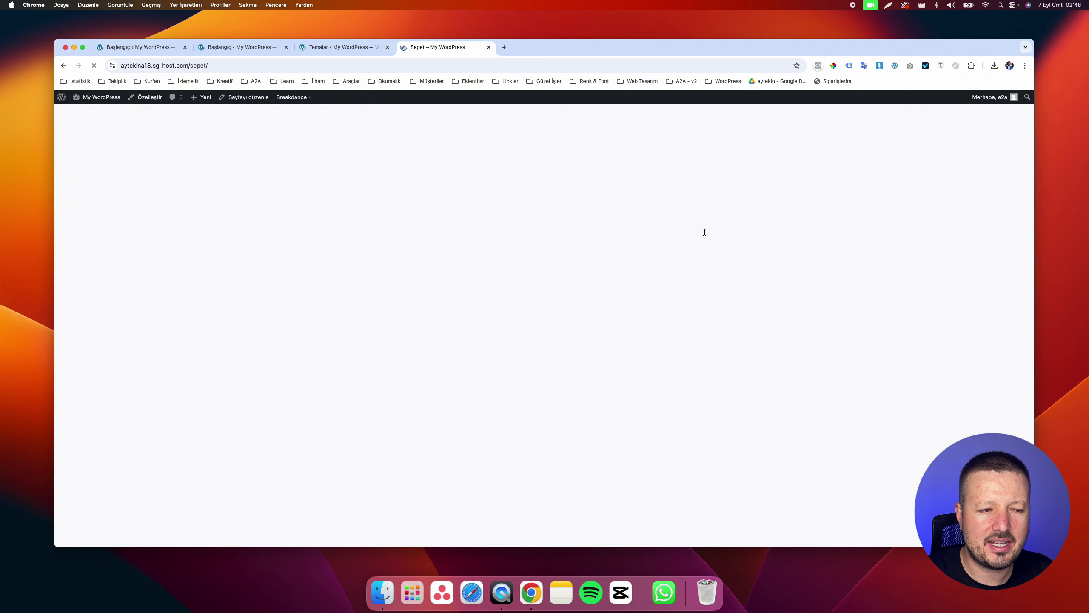
click(405, 324)
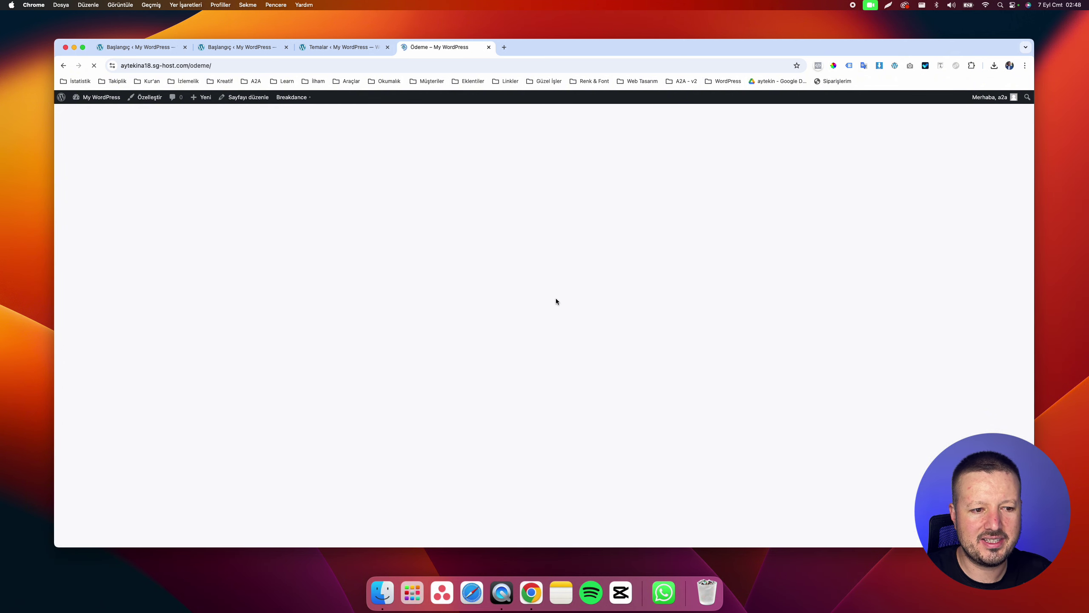
scroll(557, 299, down, 4)
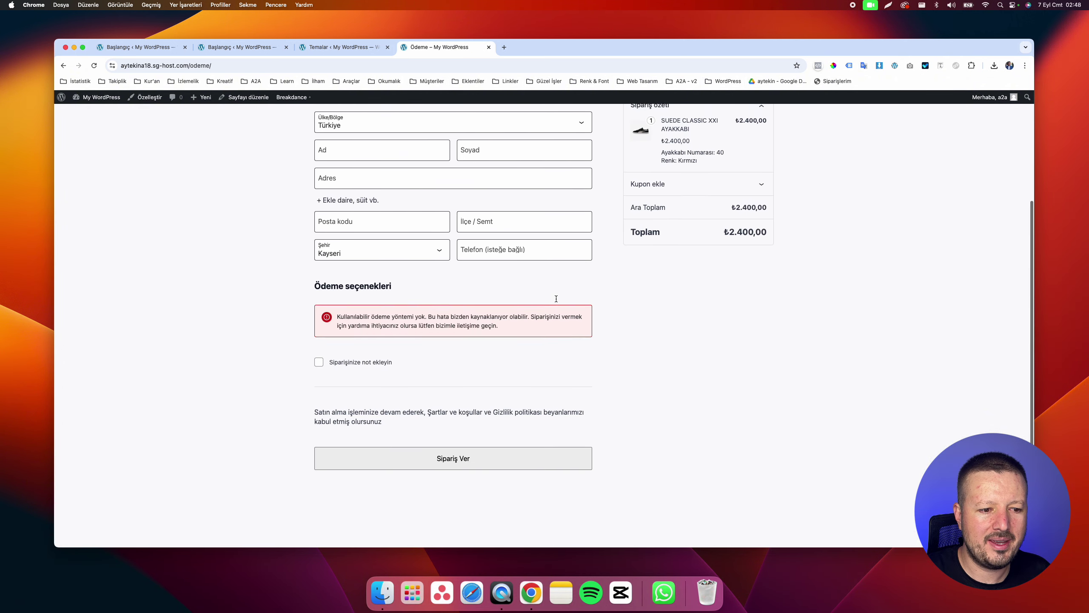
scroll(556, 301, up, 4)
scroll(555, 298, down, 4)
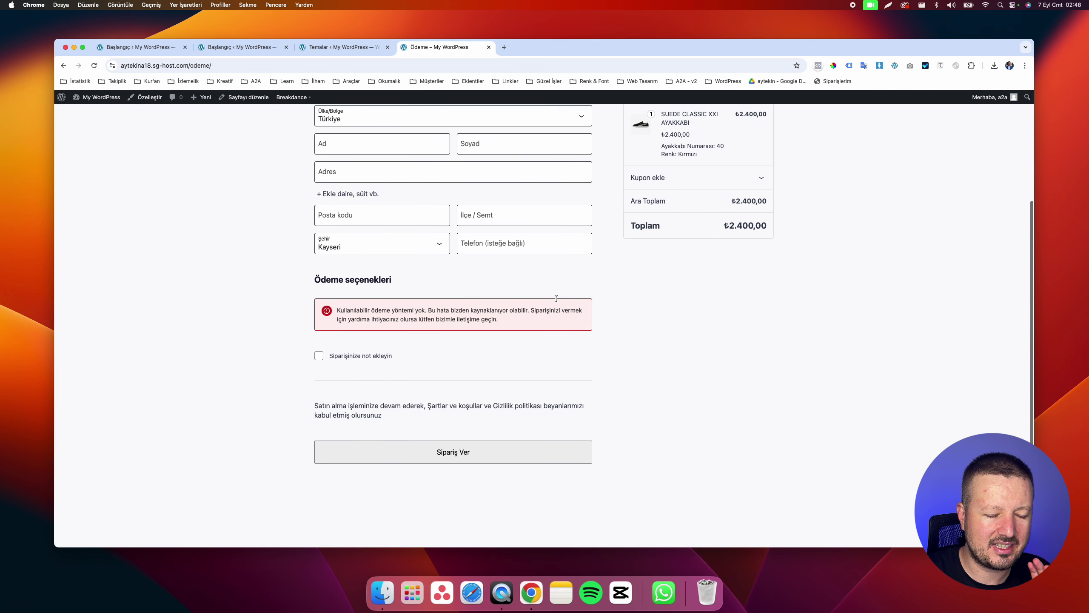
scroll(555, 298, up, 4)
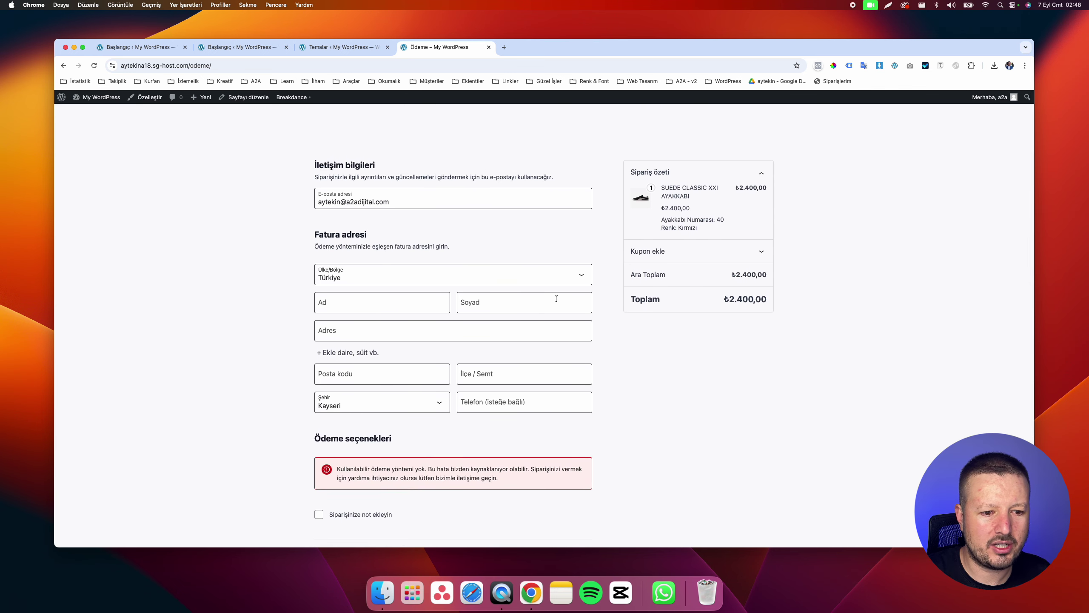
scroll(229, 262, down, 3)
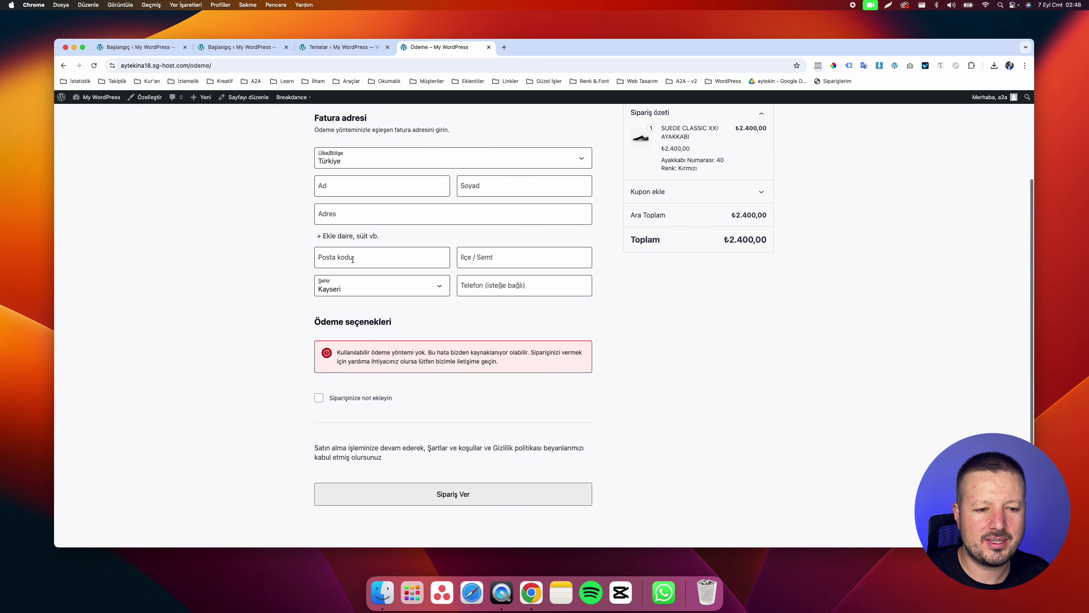
click(521, 258)
click(744, 313)
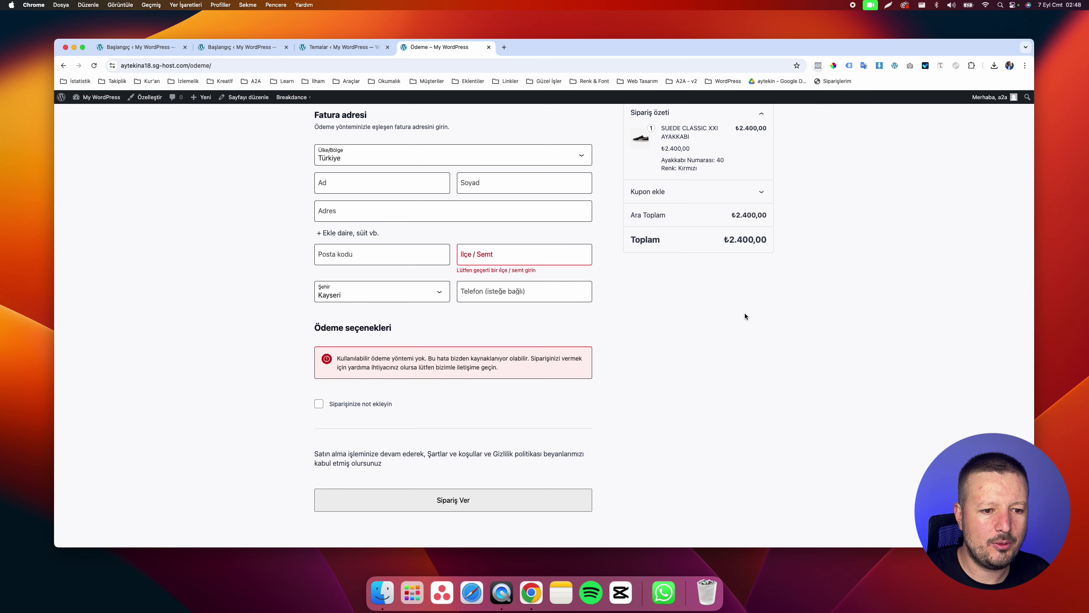
scroll(744, 313, down, 1)
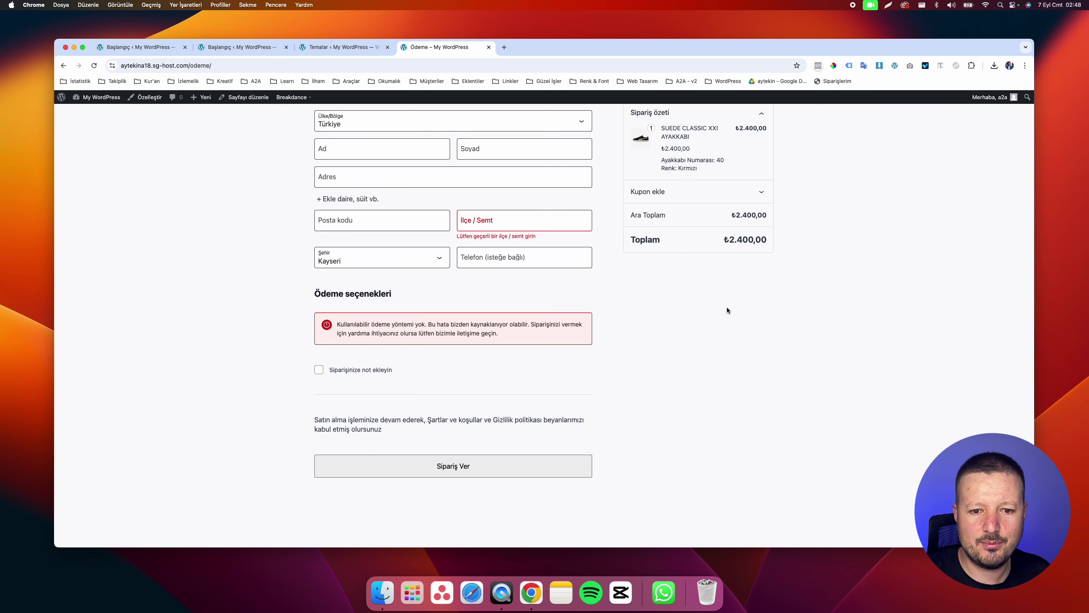
scroll(727, 308, up, 4)
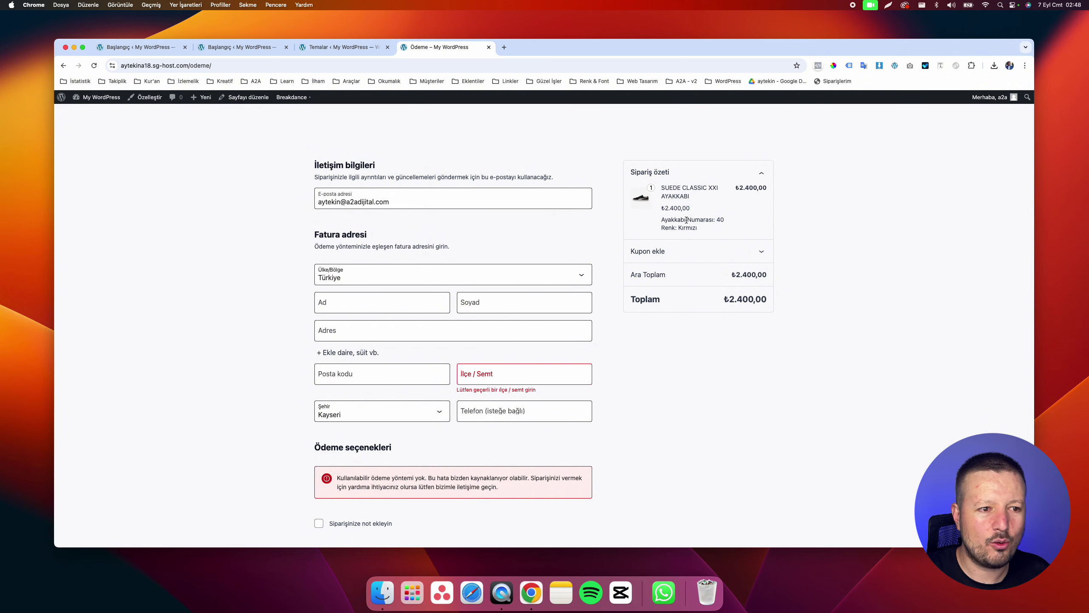
Return from checkout to the SUEDE CLASSIC XXI AYAKKABI product page and look over its layout
click(63, 65)
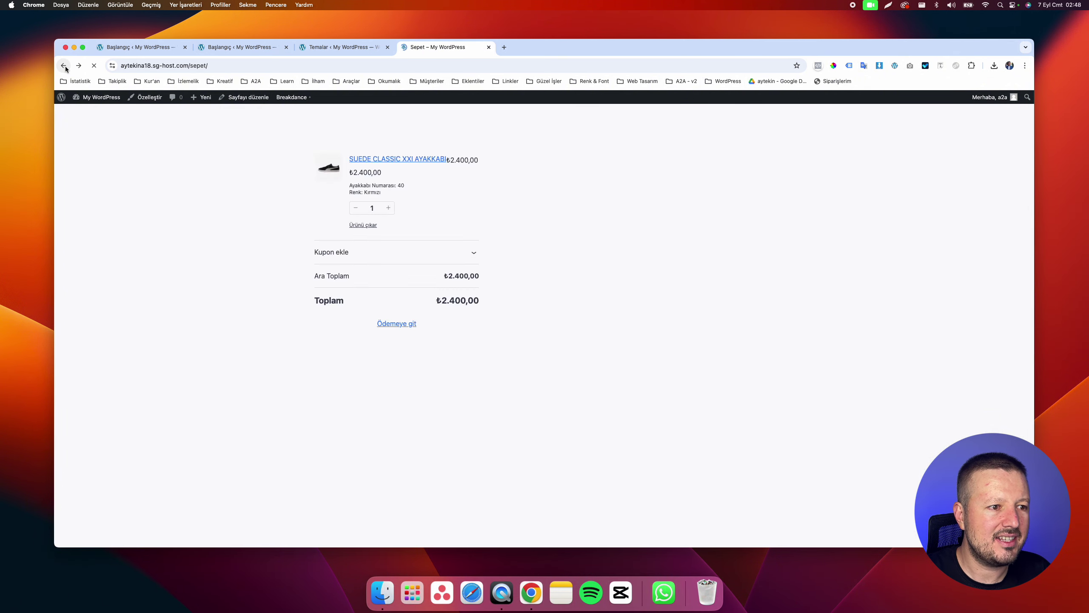
click(63, 66)
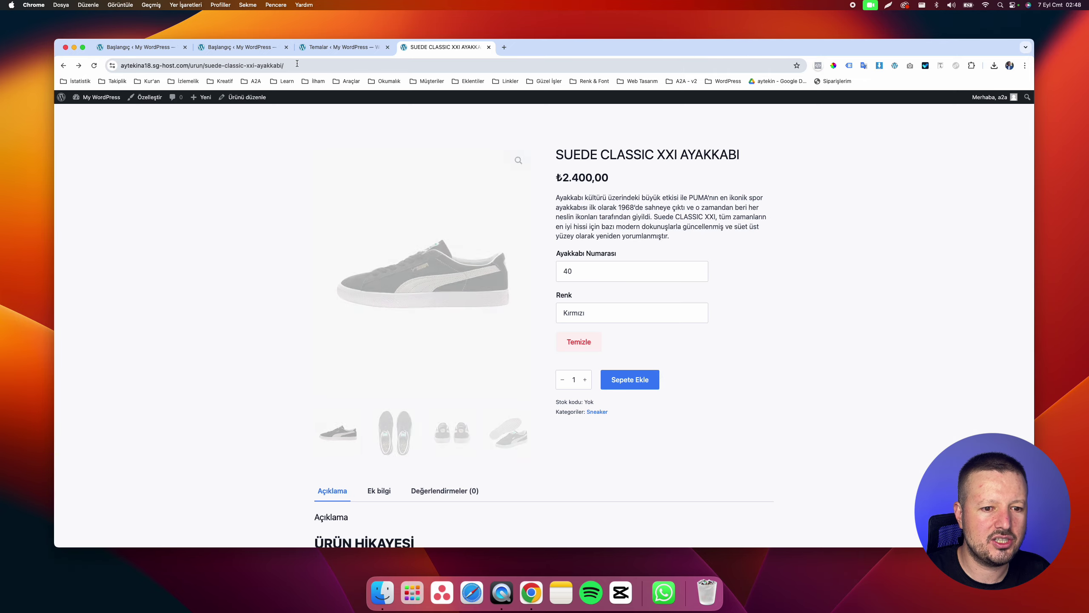
scroll(356, 138, down, 7)
scroll(367, 148, up, 7)
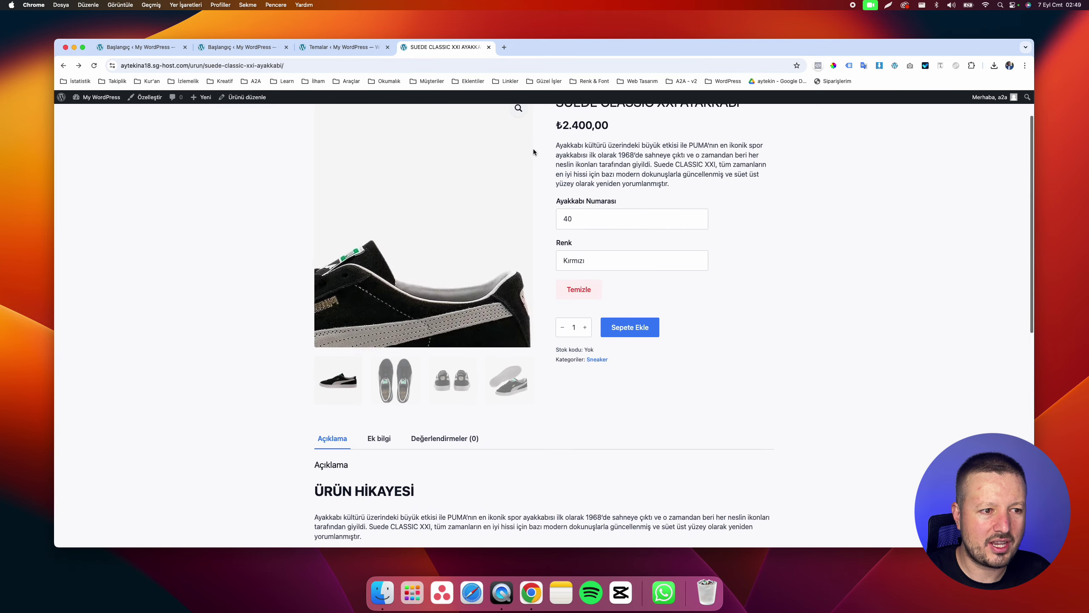
Switch back to the site's admin area and open the Breakdance templates list
click(333, 48)
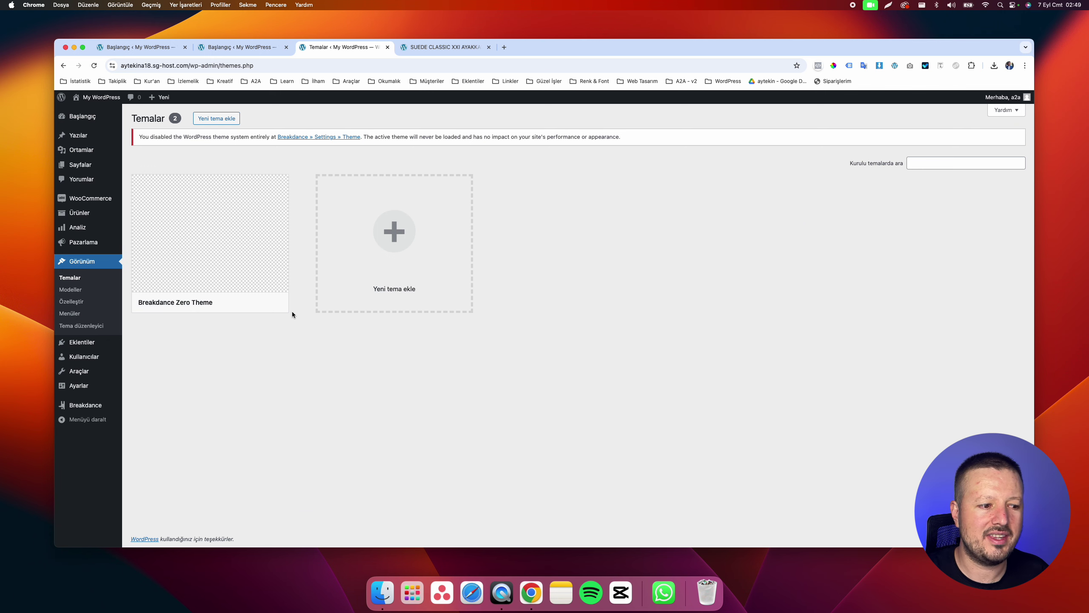
mouse_move(286, 312)
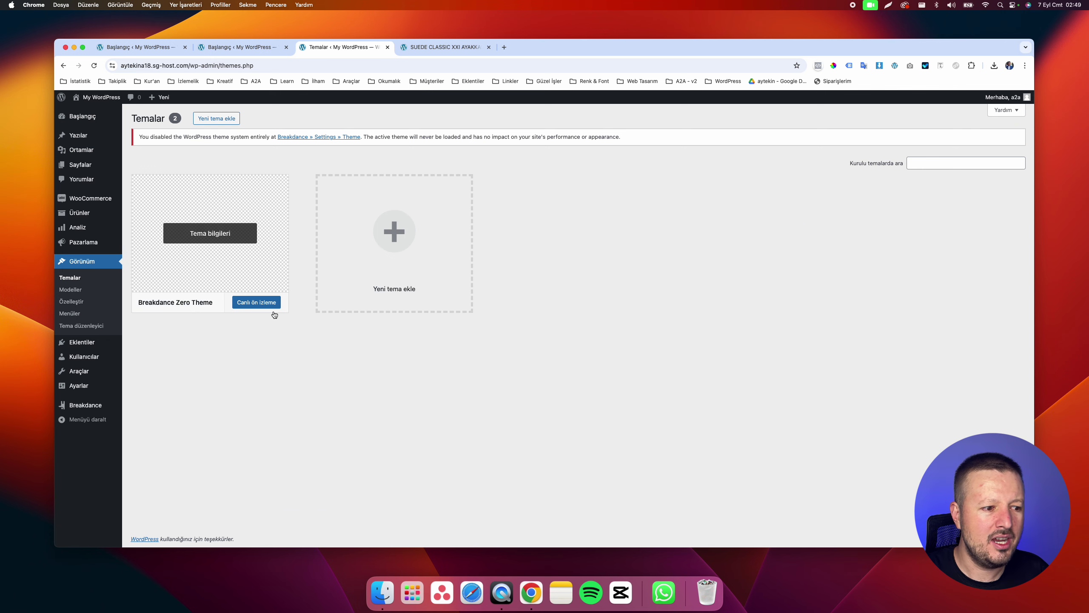
mouse_move(78, 407)
scroll(77, 408, up, 5)
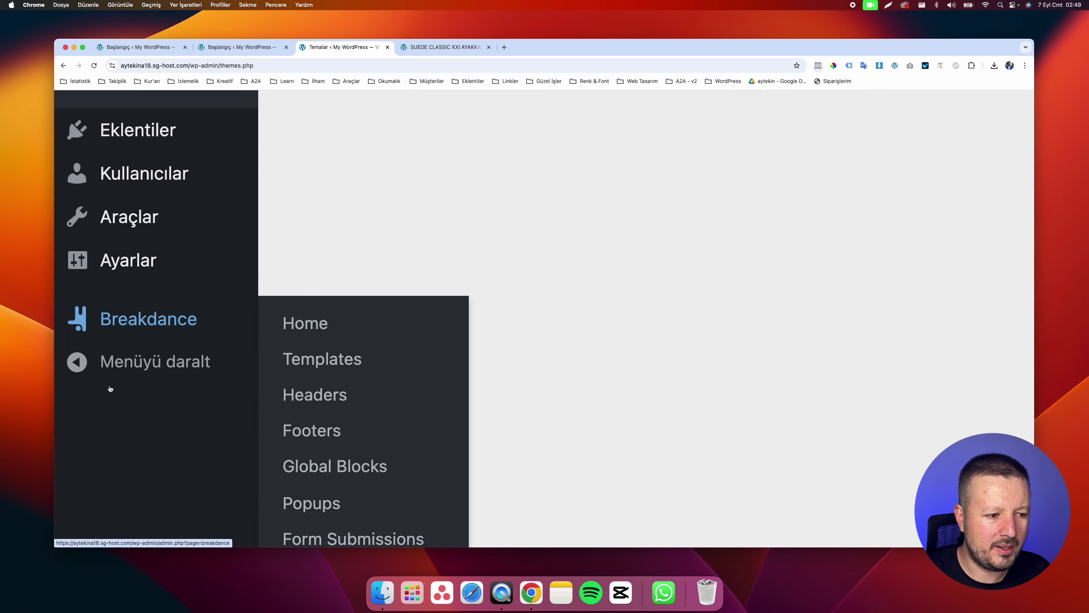
click(328, 359)
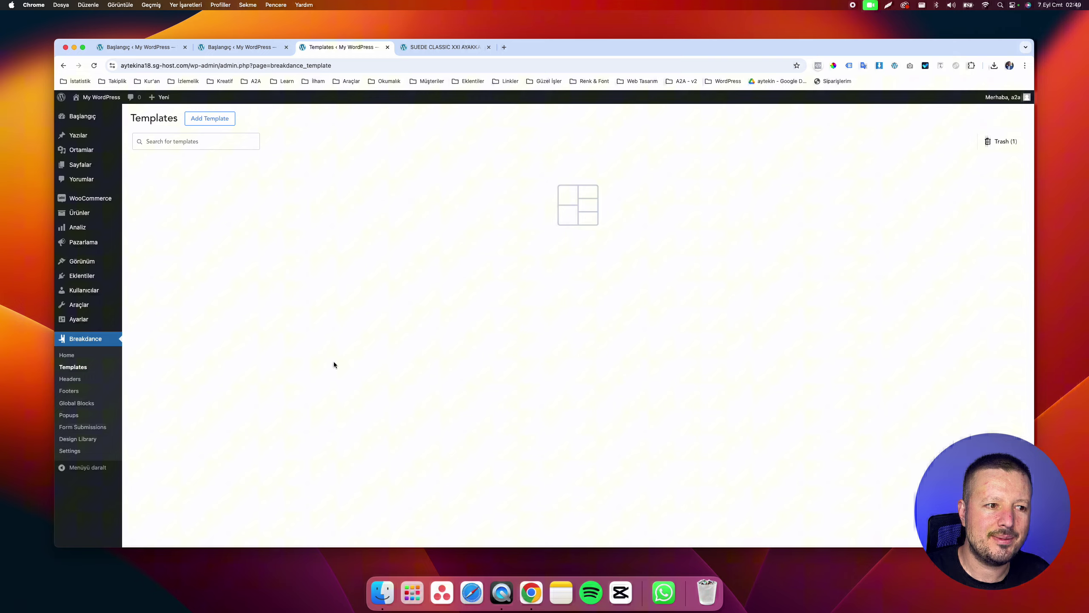
Add a WooCommerce Single Product template and open it for editing in Breakdance
click(205, 121)
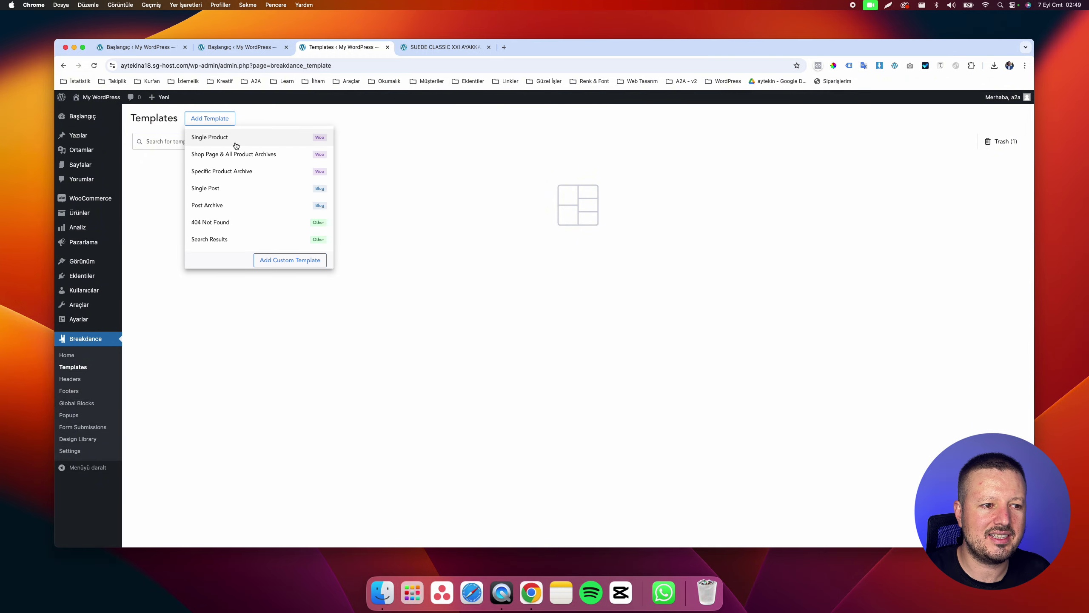
scroll(202, 139, up, 5)
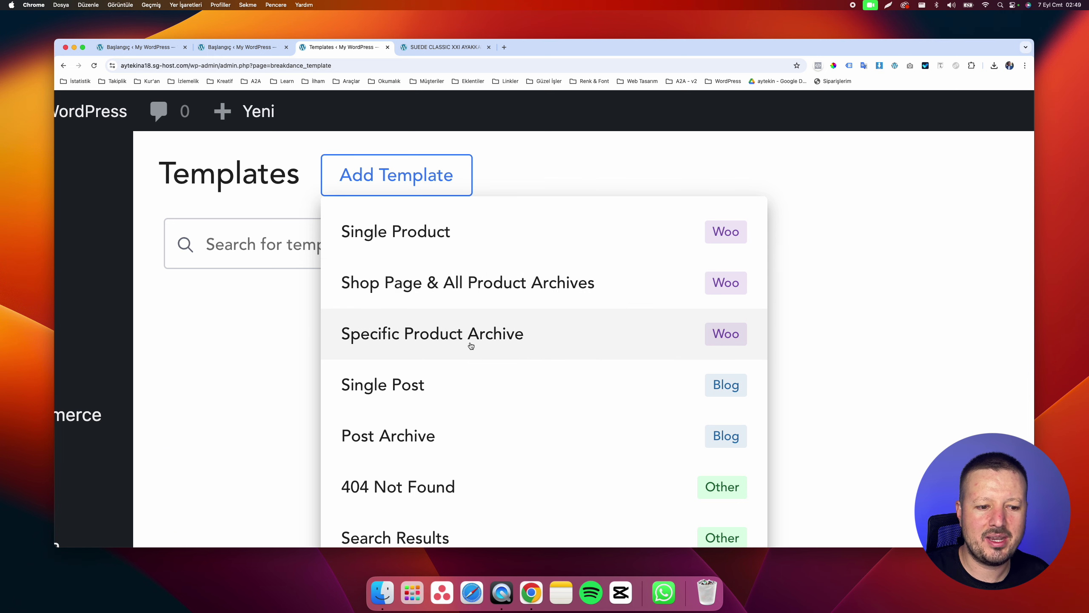
key(super+0)
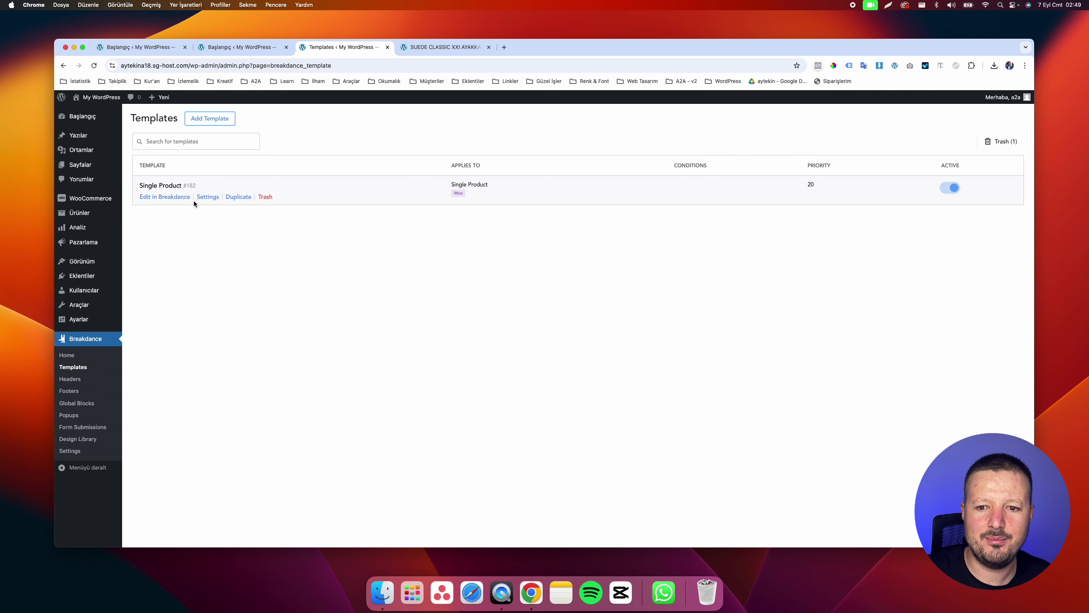
mouse_move(374, 193)
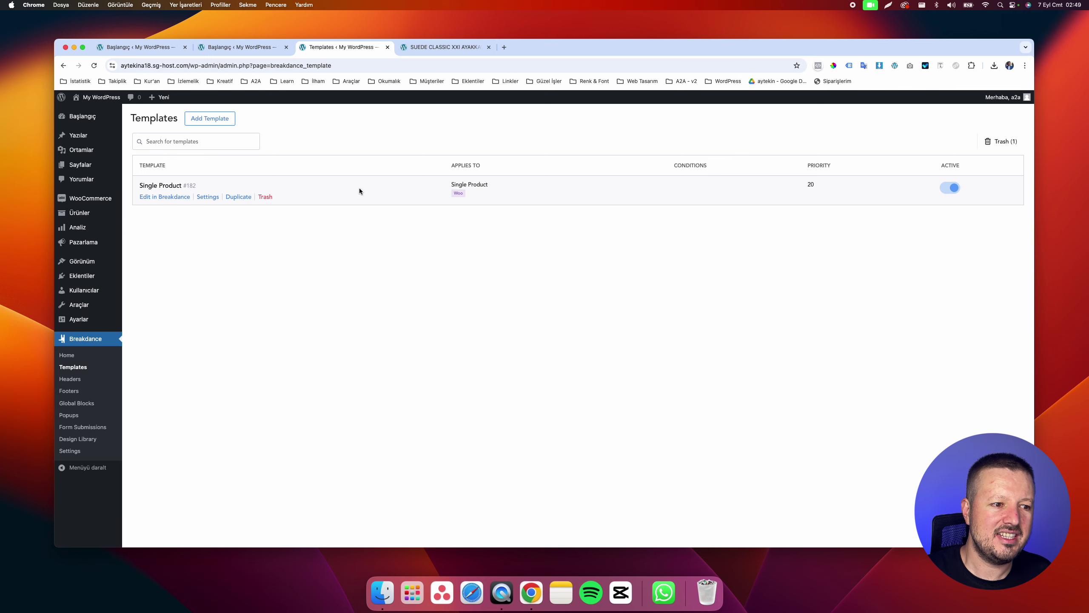
click(174, 199)
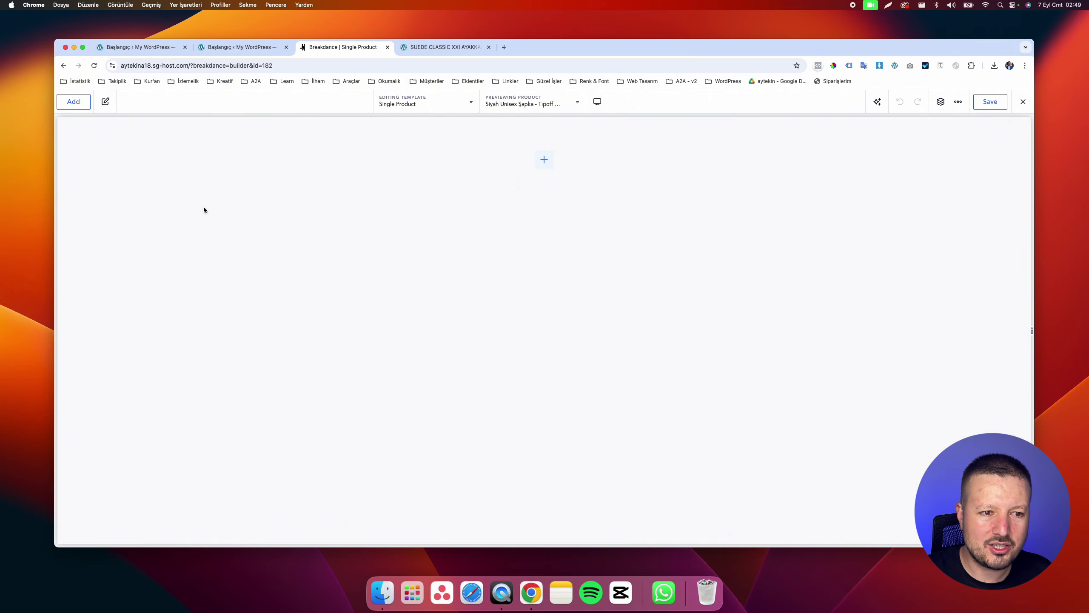
Find "suede" among the preview products and preview the template with SUEDE CLASSIC XXI AYAKKABI
click(523, 103)
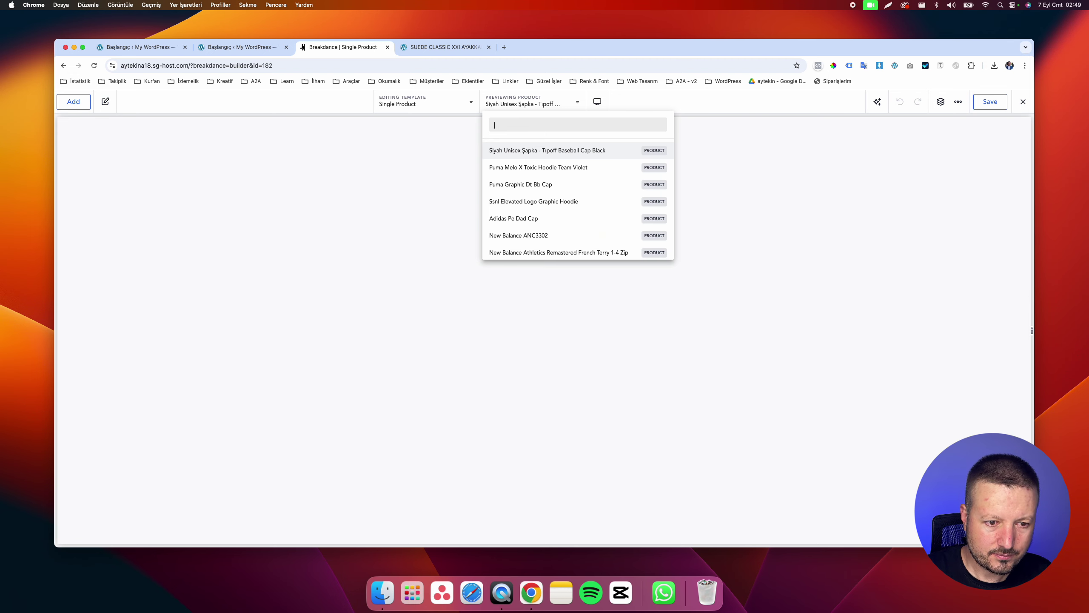
text(suede)
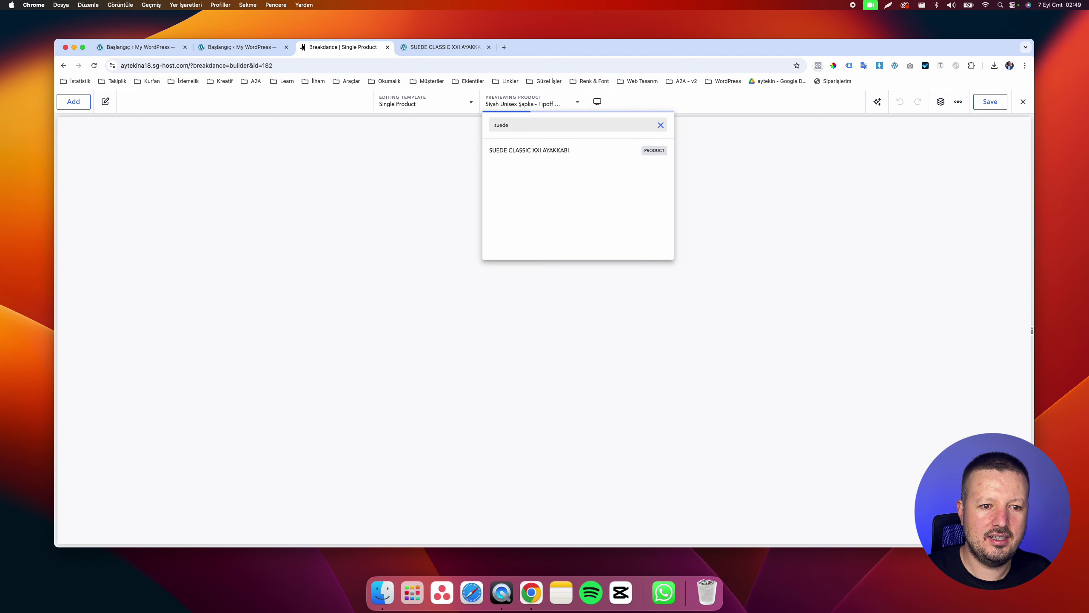
click(542, 156)
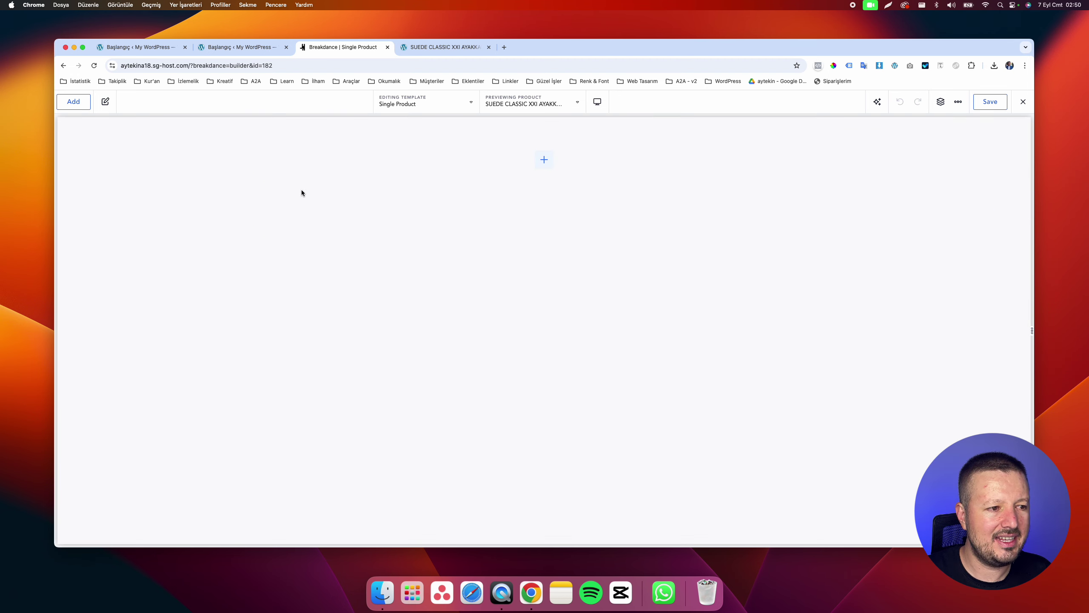
Look over the live SUEDE CLASSIC XXI AYAKKABI product page and return to the template builder
click(443, 47)
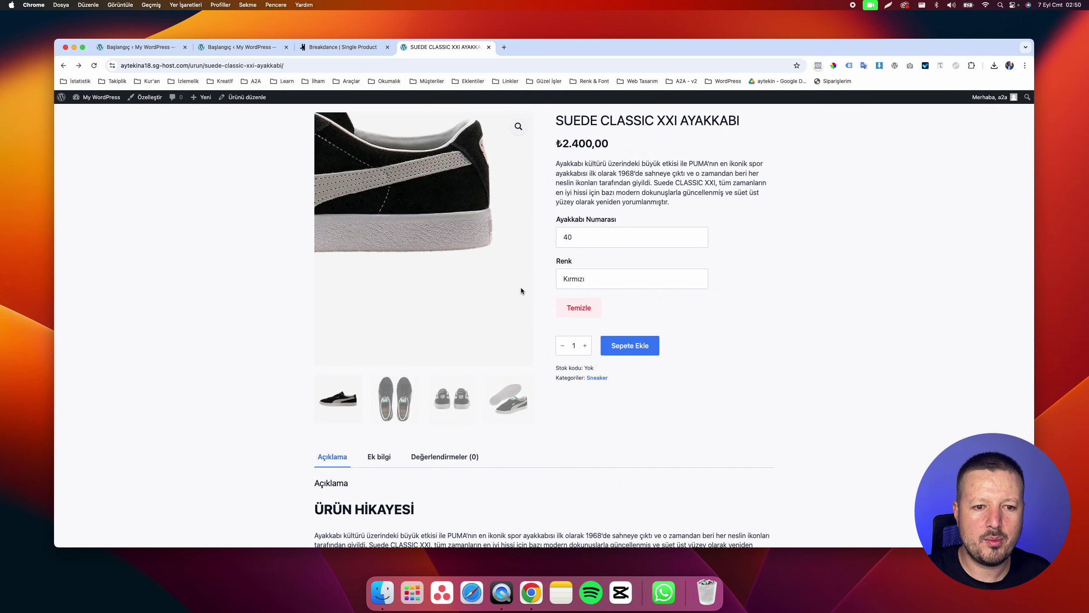
scroll(570, 288, up, 2)
click(340, 48)
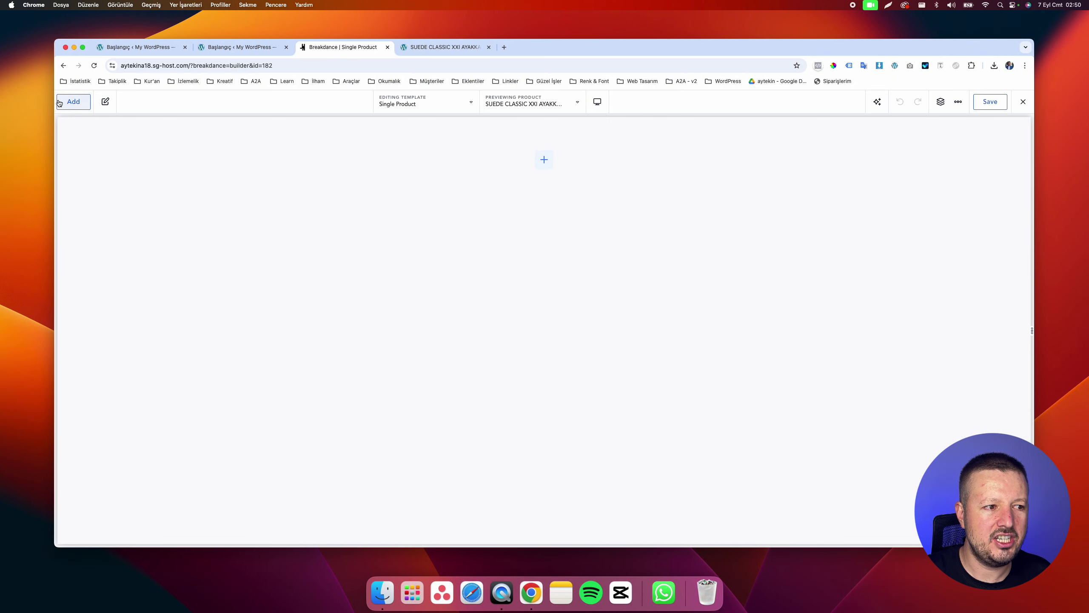
Browse the WooCommerce elements and add the Product element to the empty template
click(78, 105)
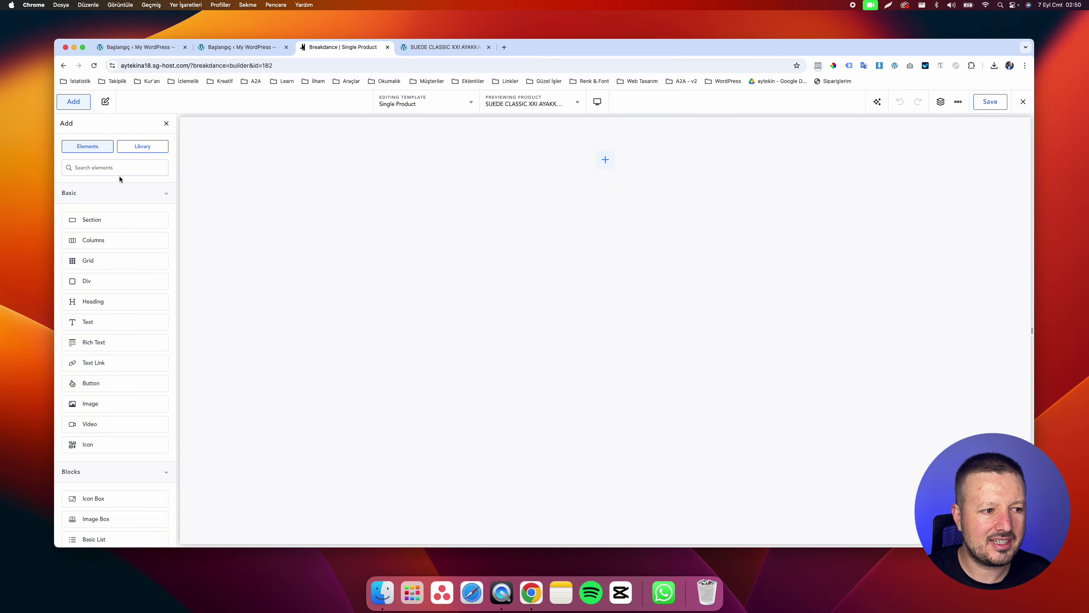
scroll(116, 446, down, 15)
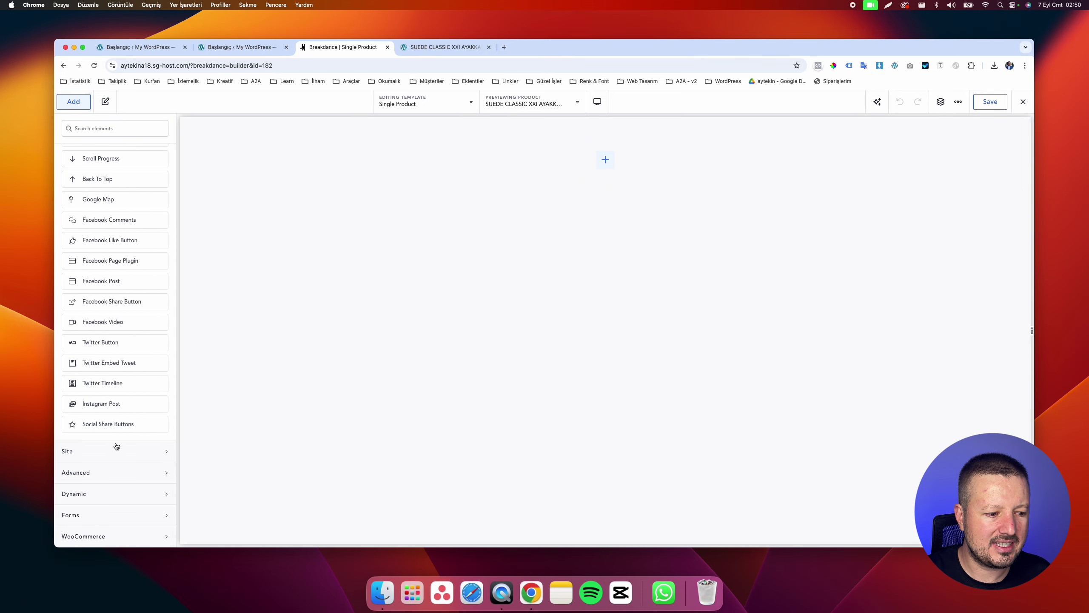
scroll(103, 536, down, 10)
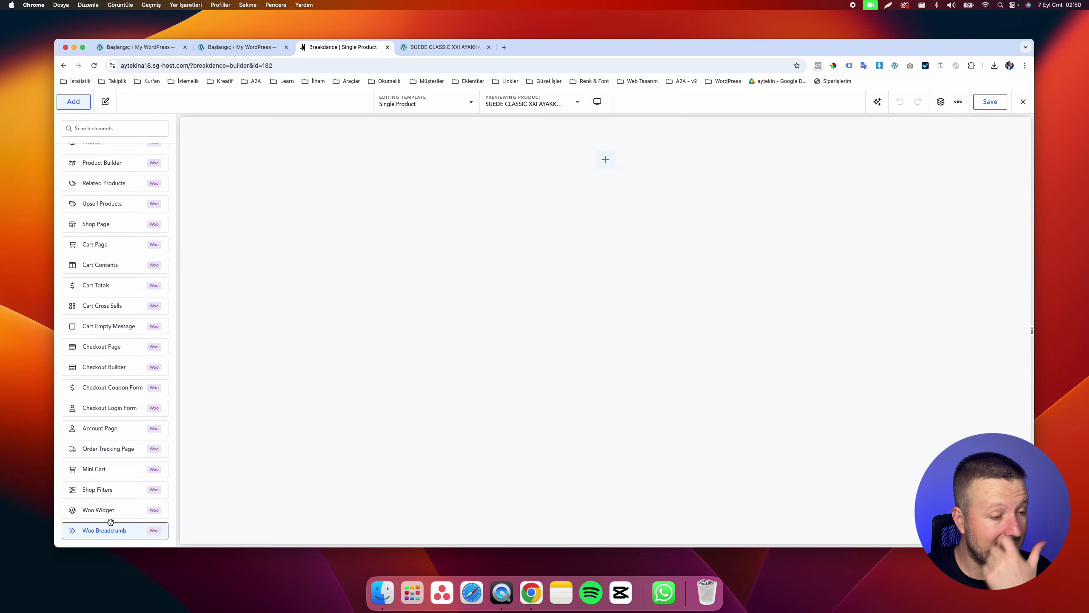
scroll(86, 360, up, 2)
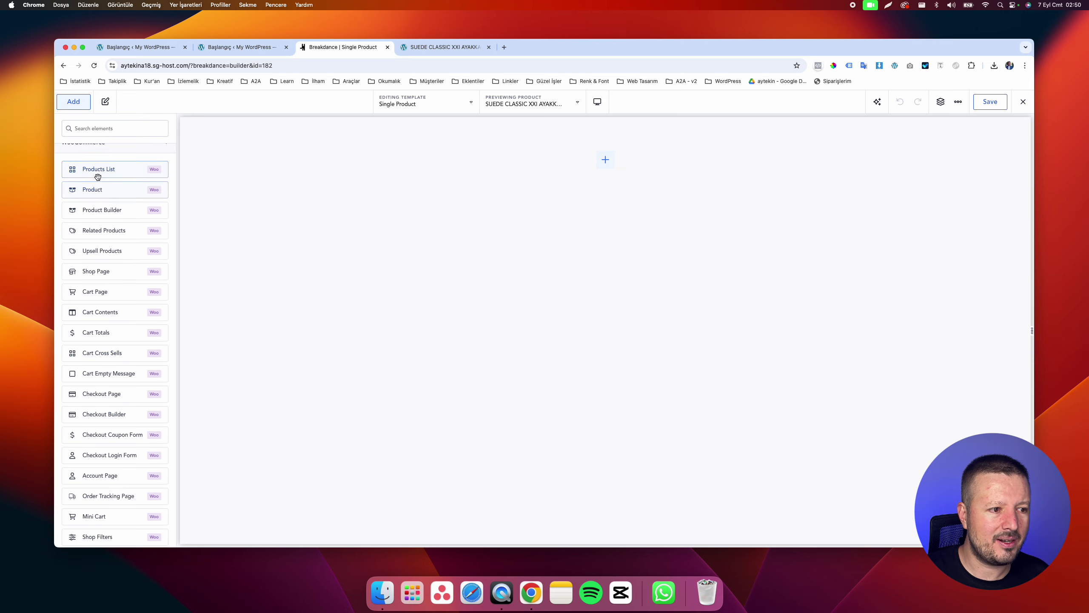
scroll(113, 169, down, 1)
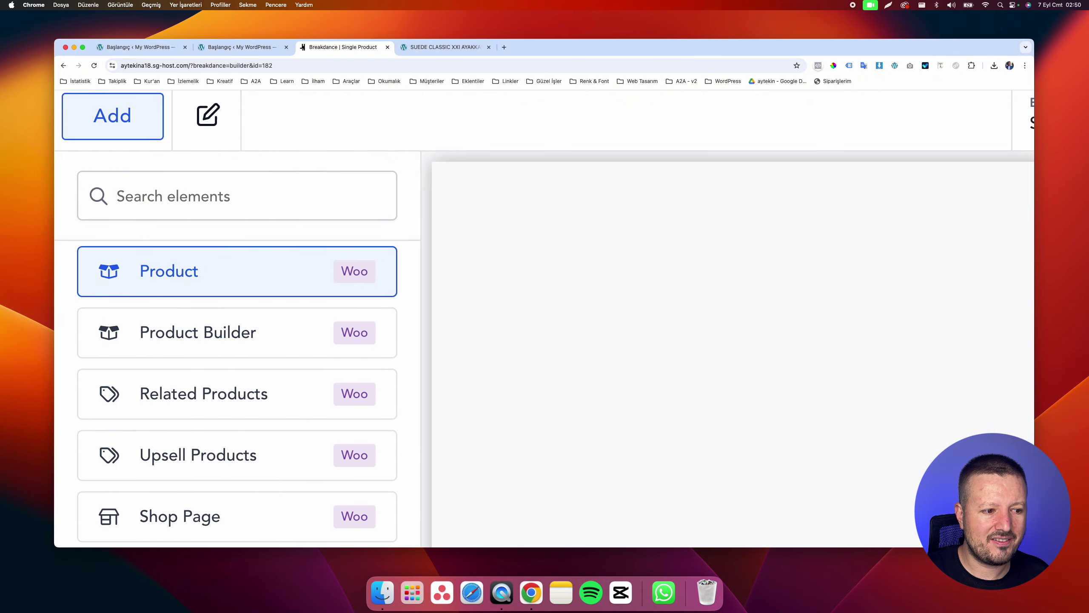
scroll(218, 338, up, 1)
scroll(218, 338, up, 2)
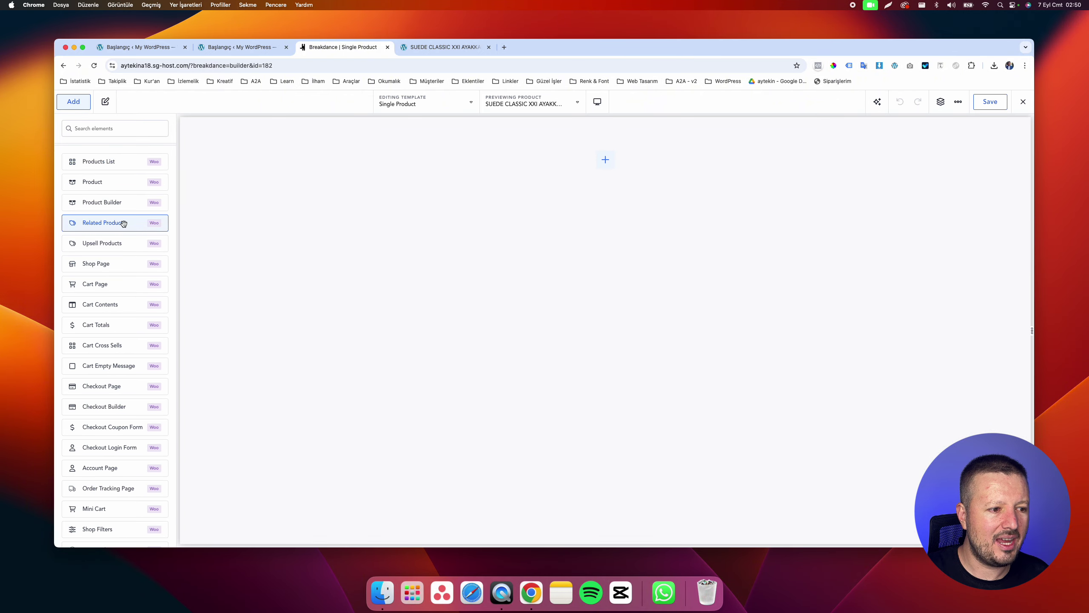
Compare the template's Product element with the live product page and display the template's structure tree
click(441, 47)
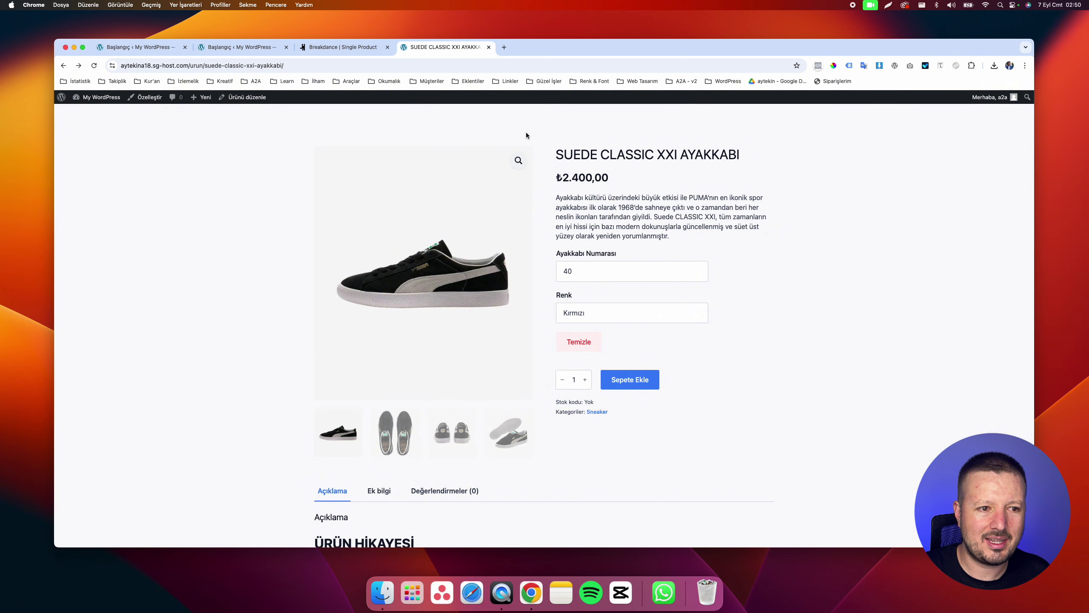
click(342, 47)
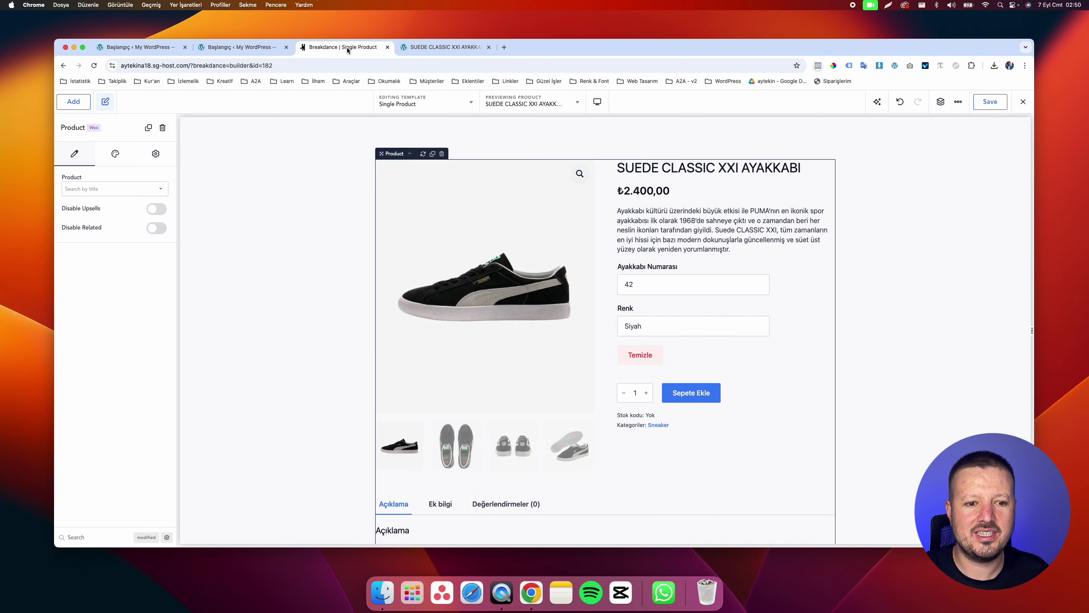
click(940, 101)
scroll(654, 206, down, 2)
scroll(621, 189, up, 2)
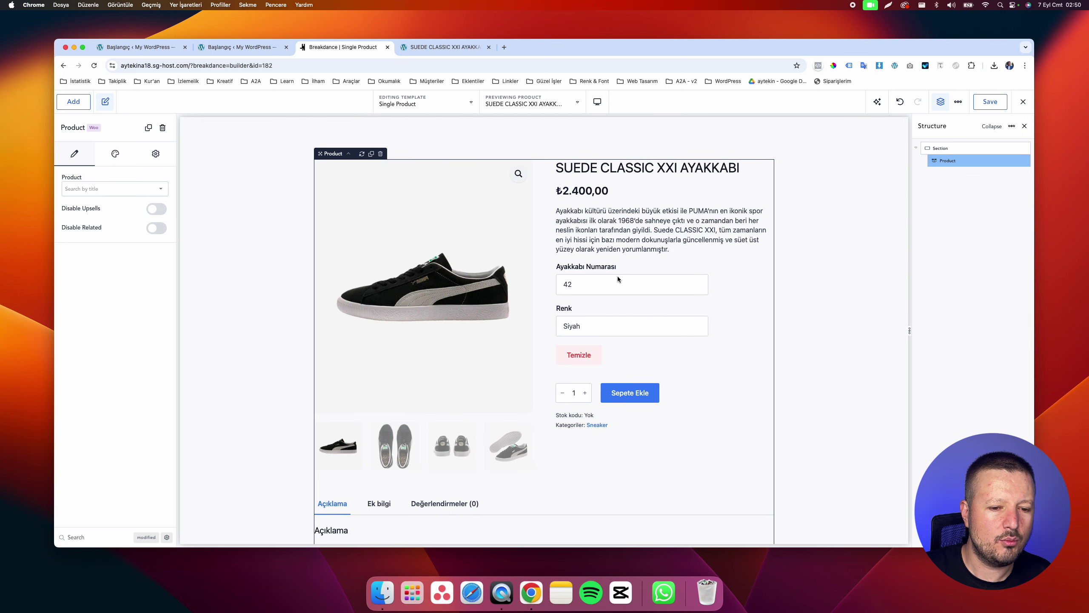
Replace the Product element with the WooCommerce Product Builder element and examine its nested columns and product elements
scroll(619, 279, down, 10)
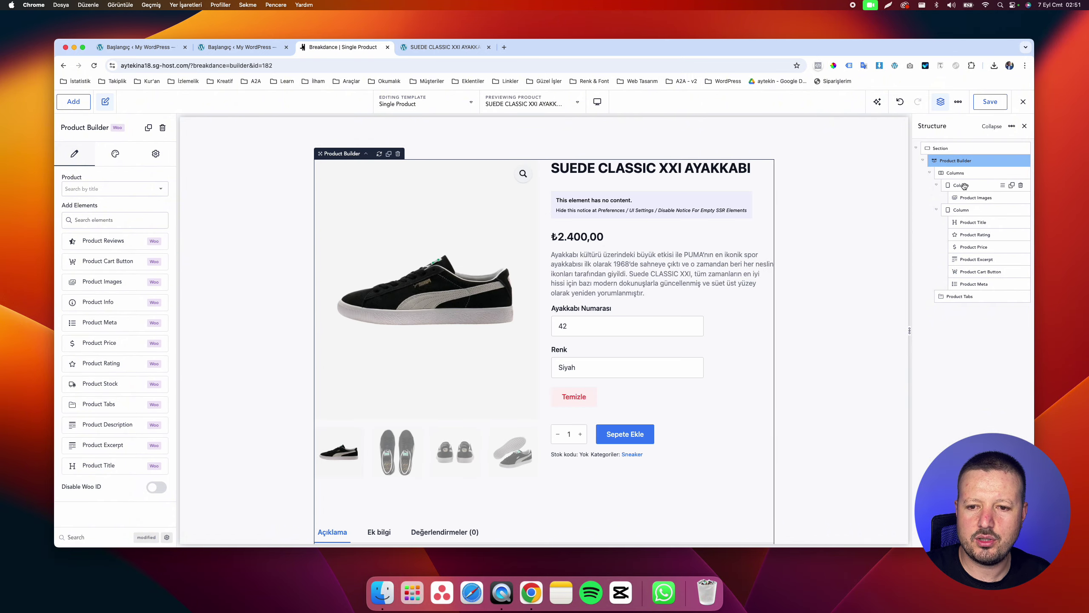
scroll(964, 186, up, 5)
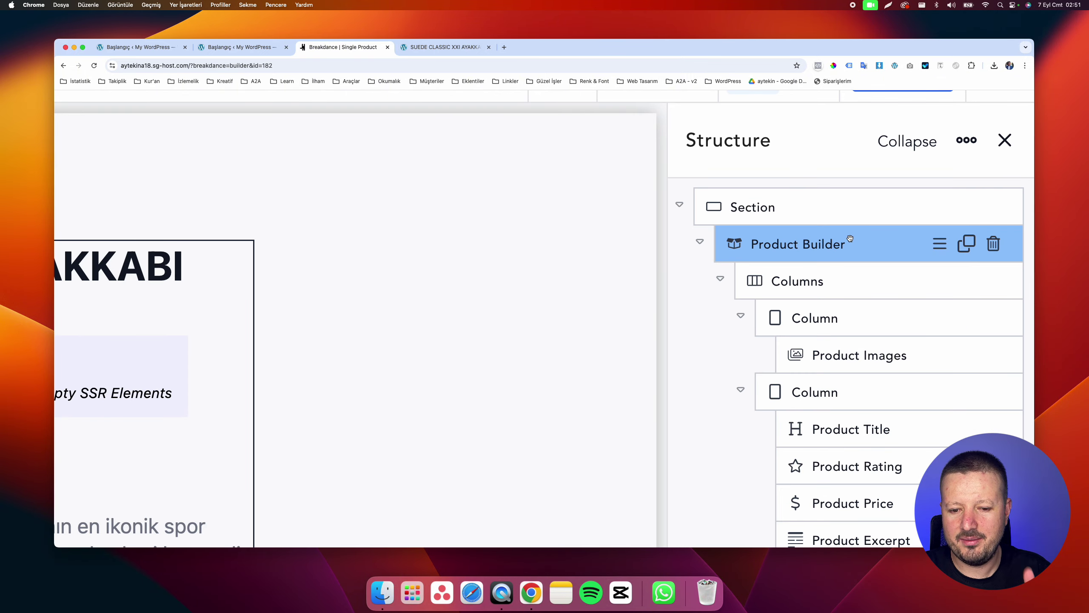